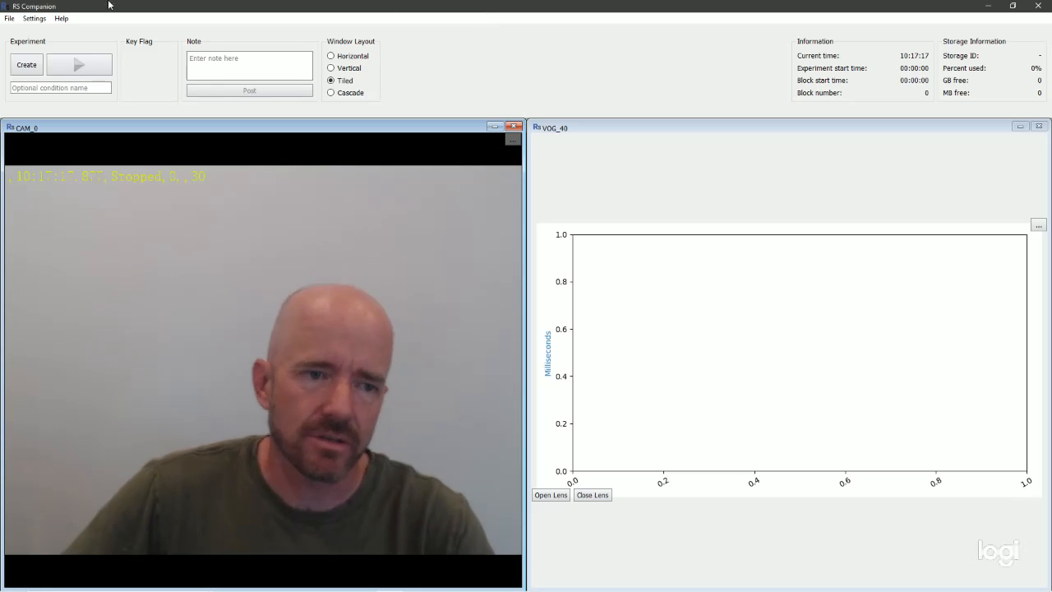
- Turn the use of attached cameras off and back on
click(8, 18)
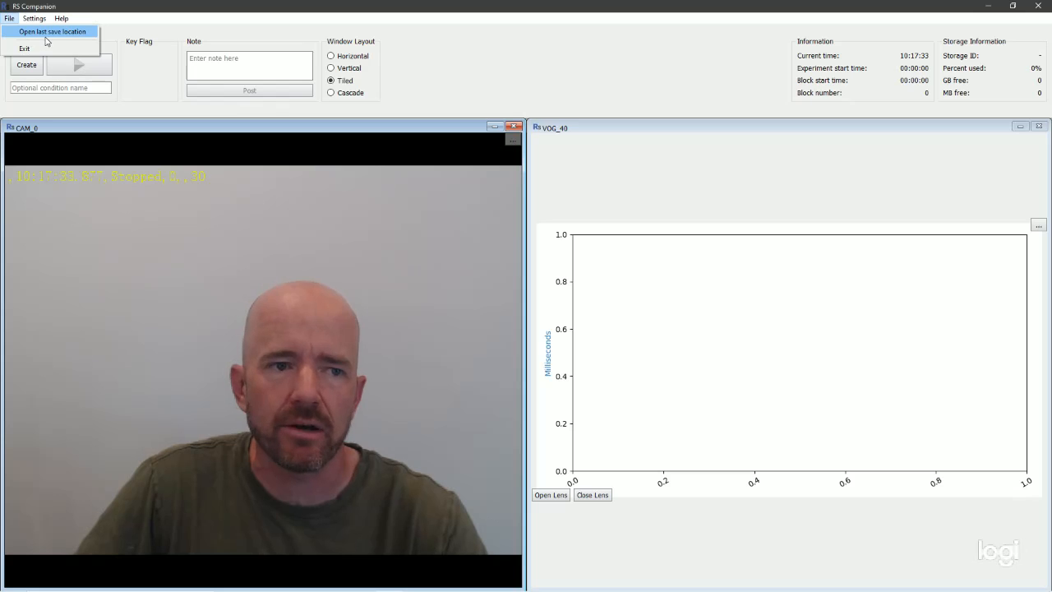
mouse_move(37, 21)
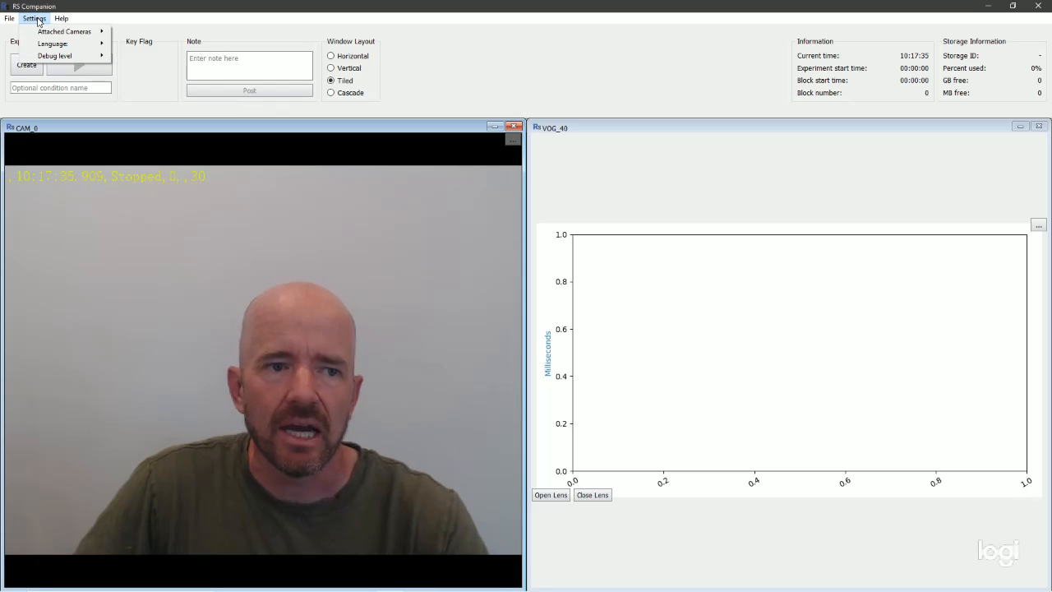
mouse_move(81, 34)
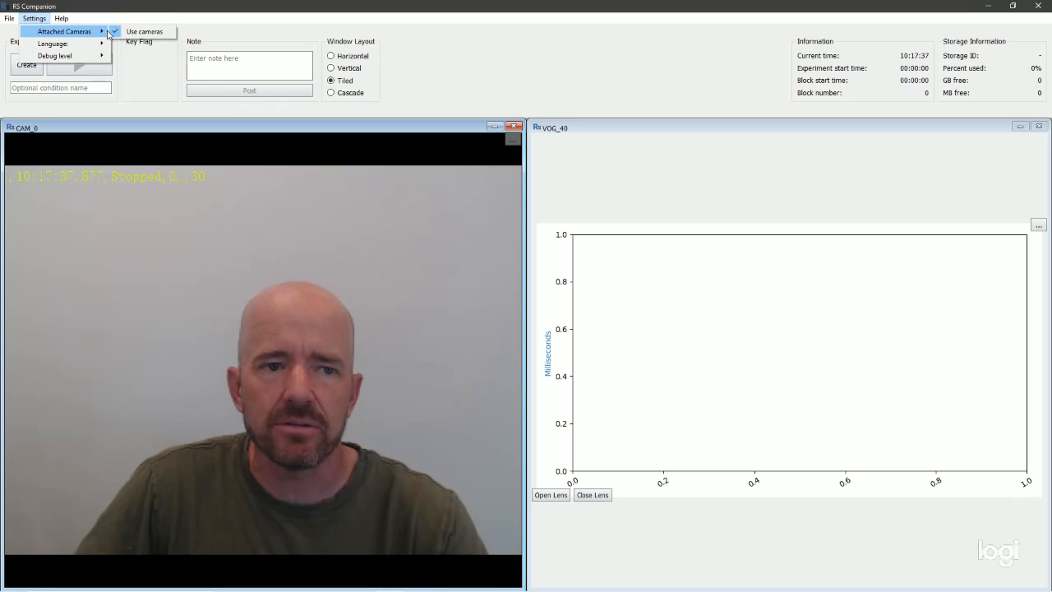
click(116, 33)
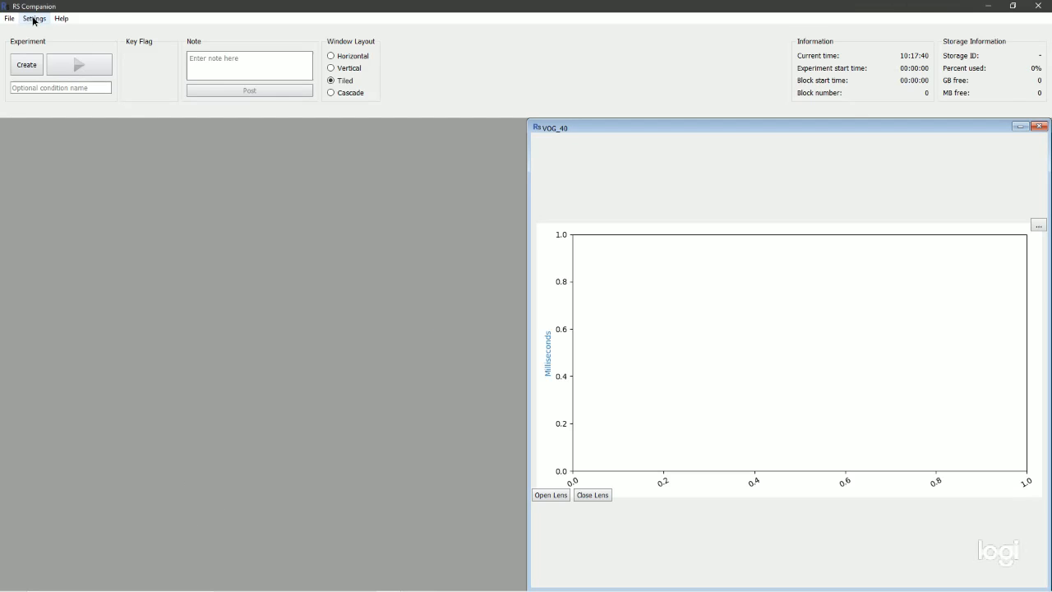
click(33, 20)
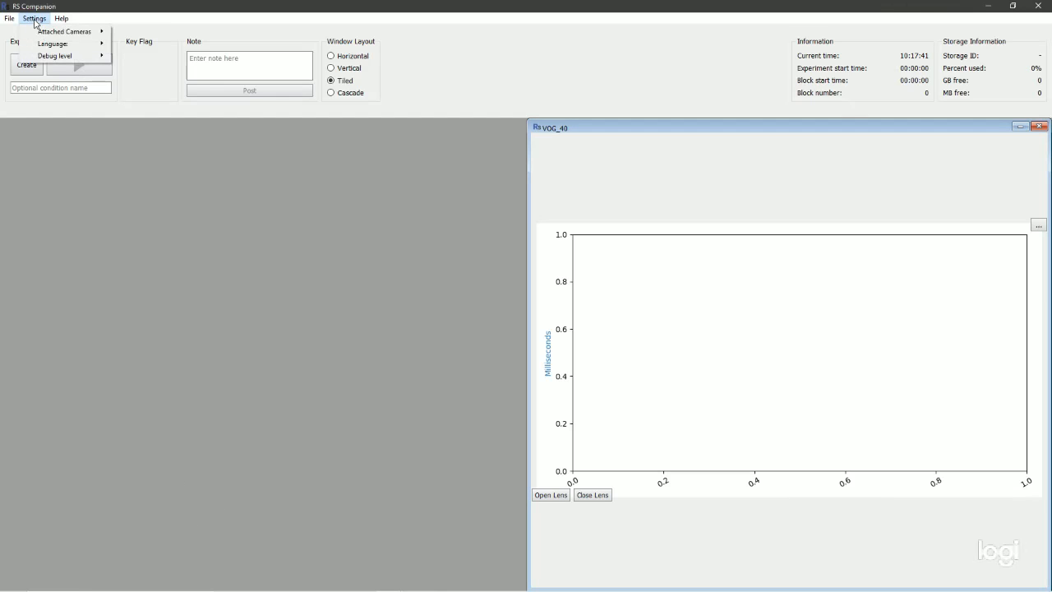
click(128, 33)
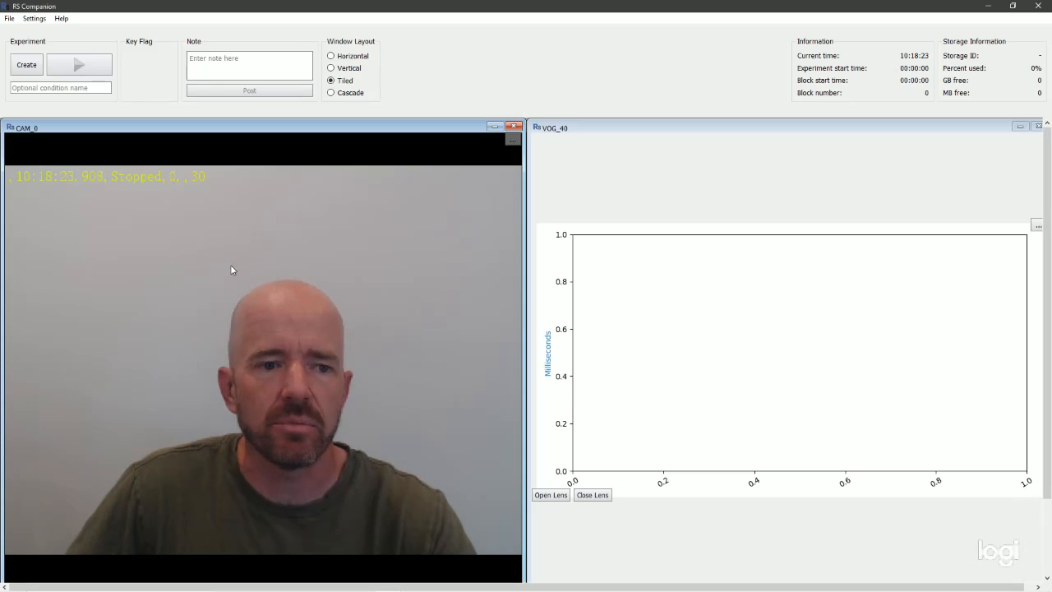
- Switch the interface language to Nederlands, Français and Deutsche in turn, and return it to English
click(34, 18)
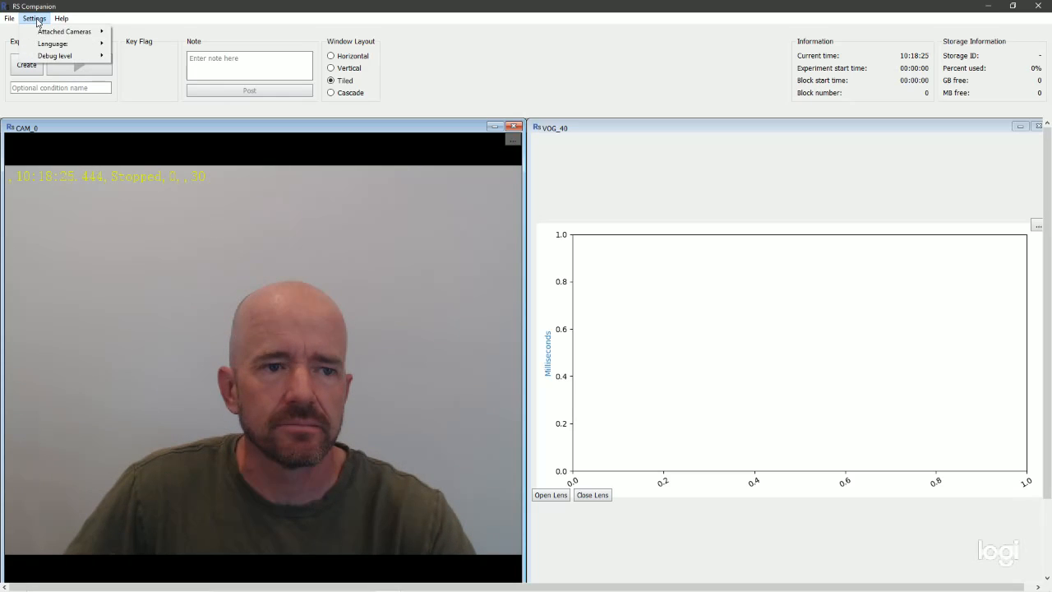
mouse_move(82, 43)
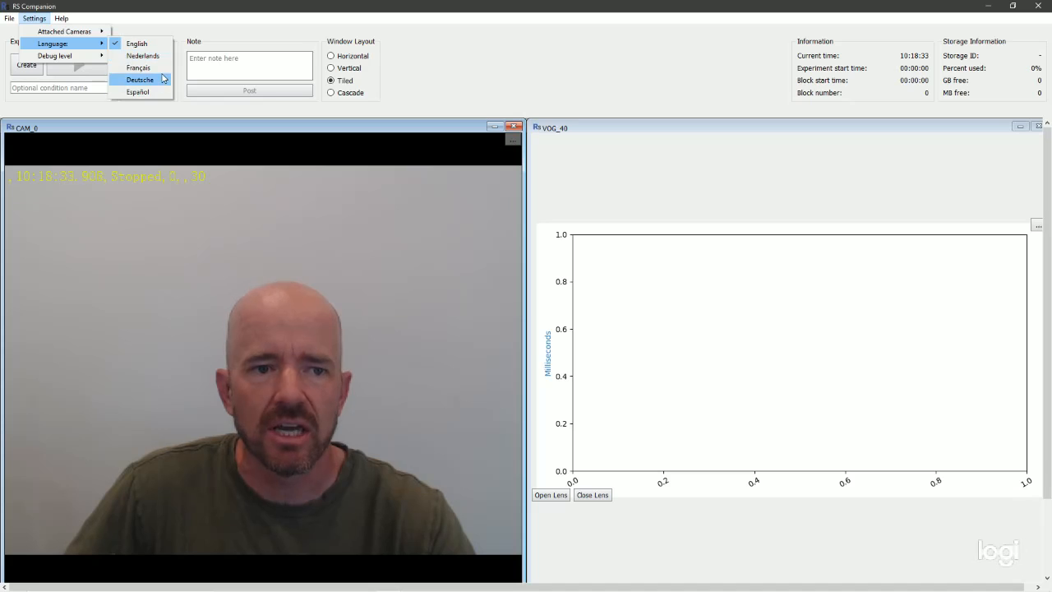
click(146, 55)
click(53, 18)
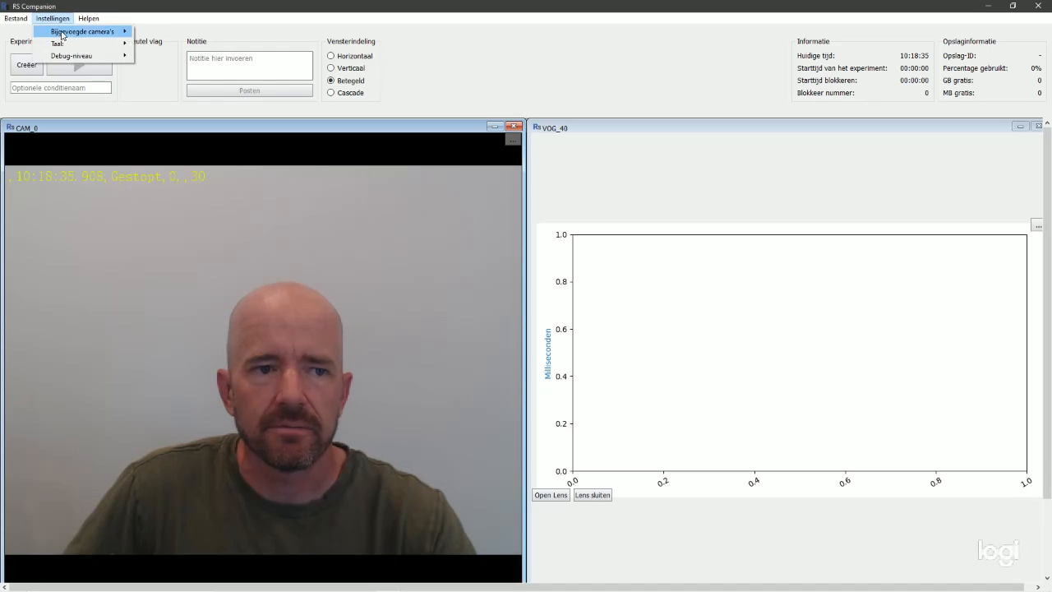
click(164, 69)
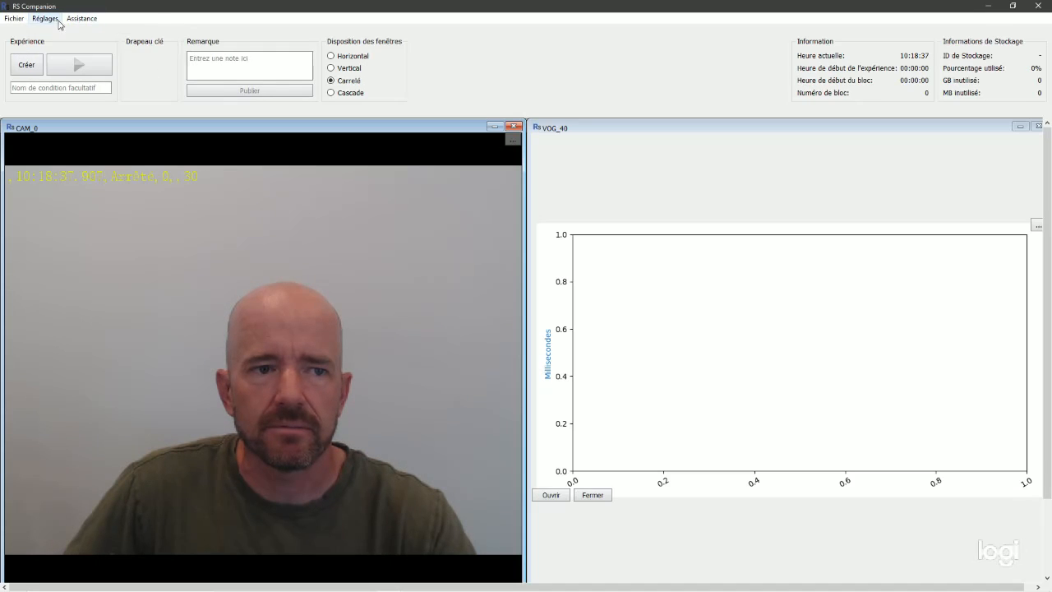
click(50, 18)
click(148, 81)
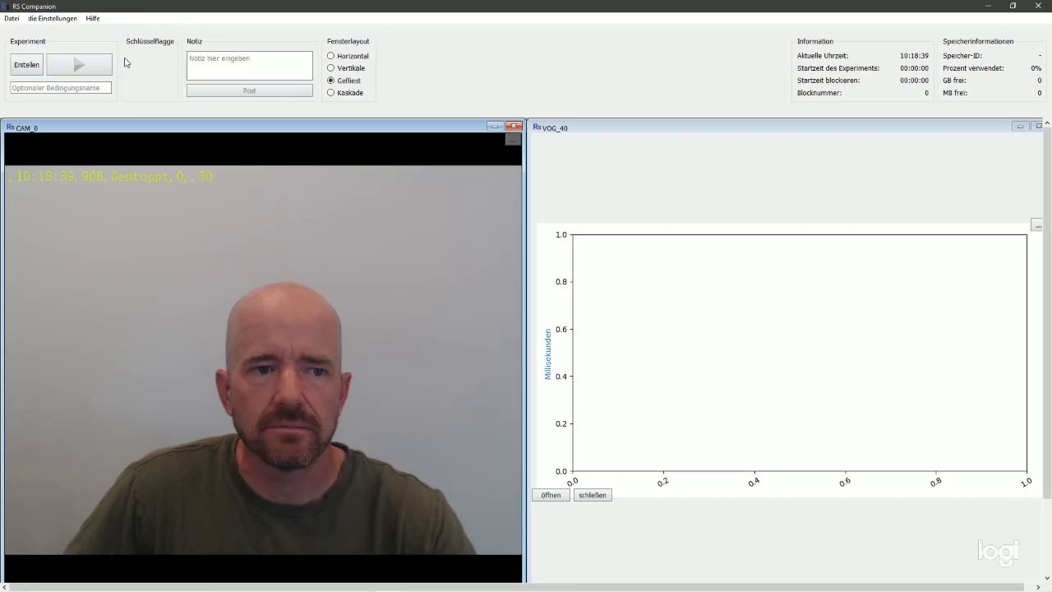
click(53, 19)
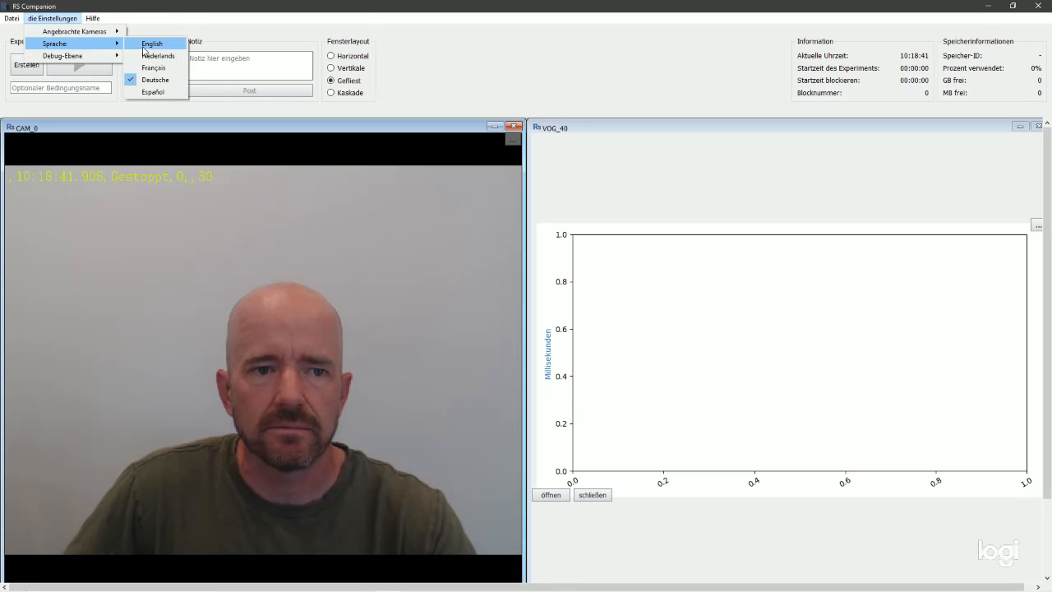
click(145, 45)
- Switch the interface language to Español and back to English
click(34, 18)
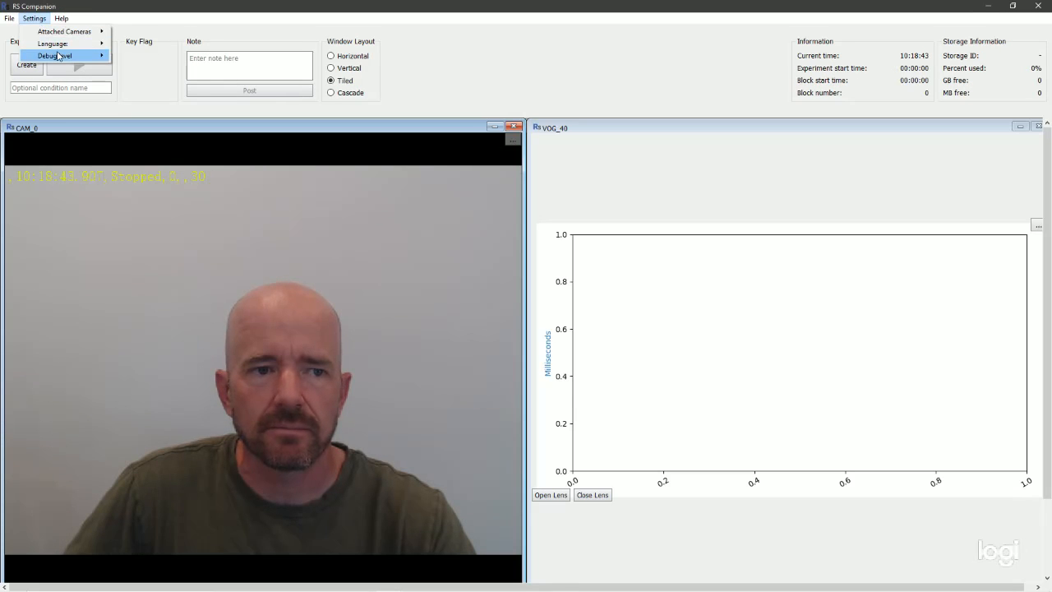
mouse_move(54, 42)
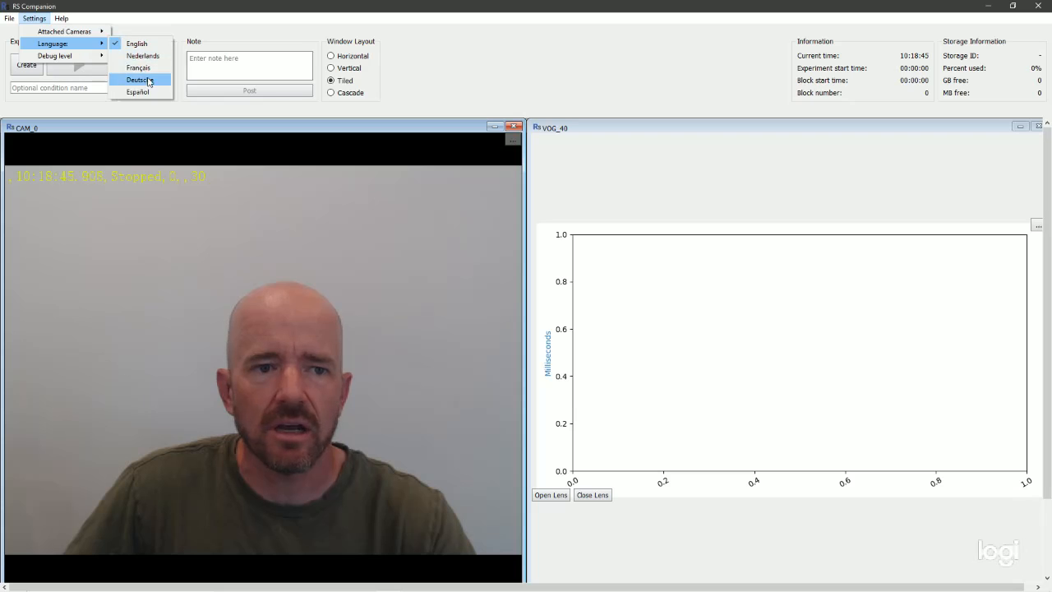
click(139, 91)
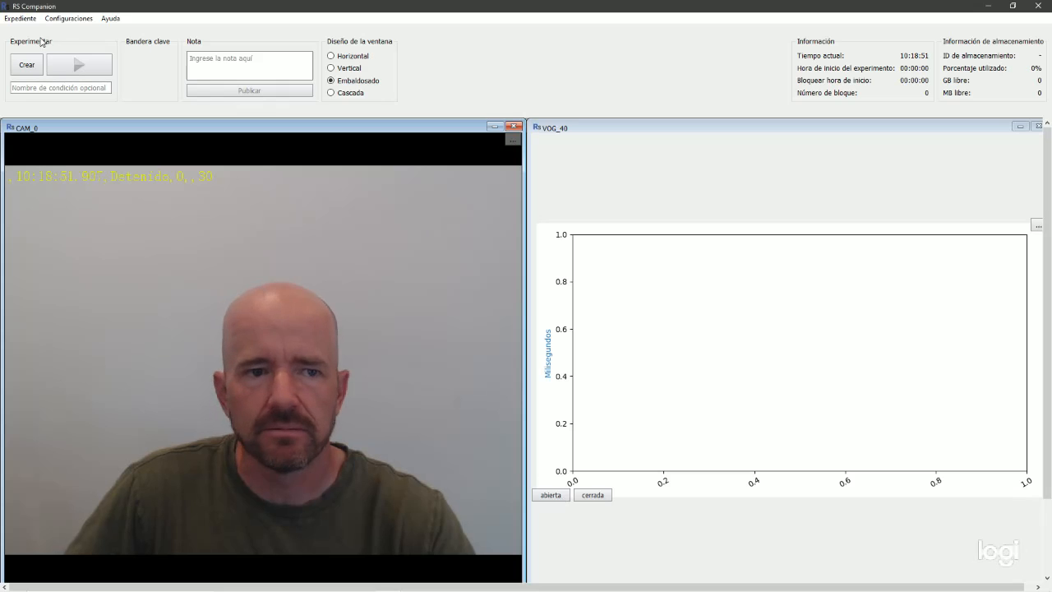
click(68, 18)
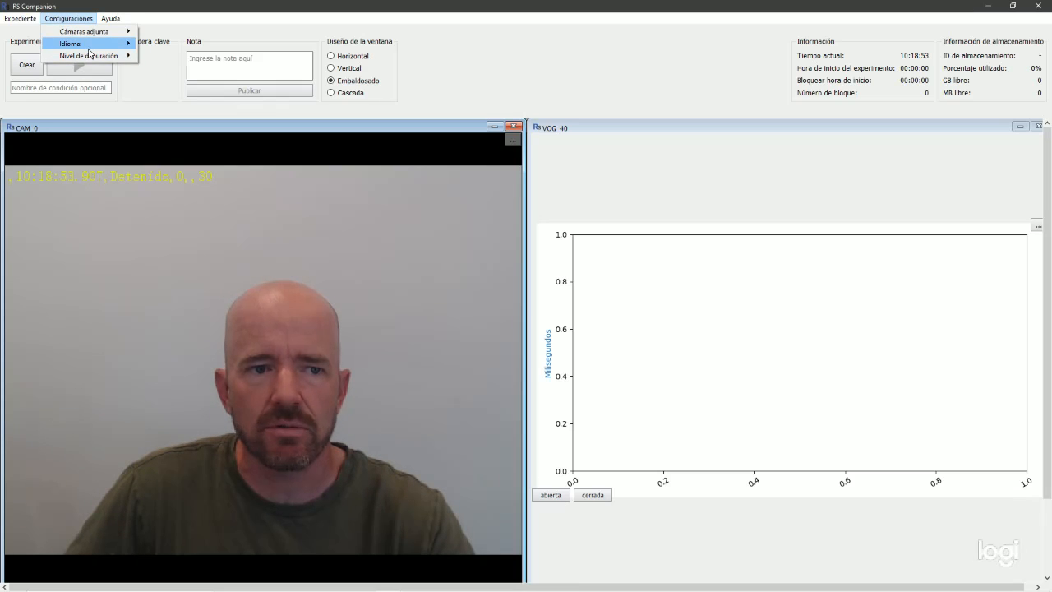
mouse_move(80, 46)
click(160, 43)
- Set the debug level to Normal mode and restart RS Companion from its main configuration in PyCharm
click(37, 18)
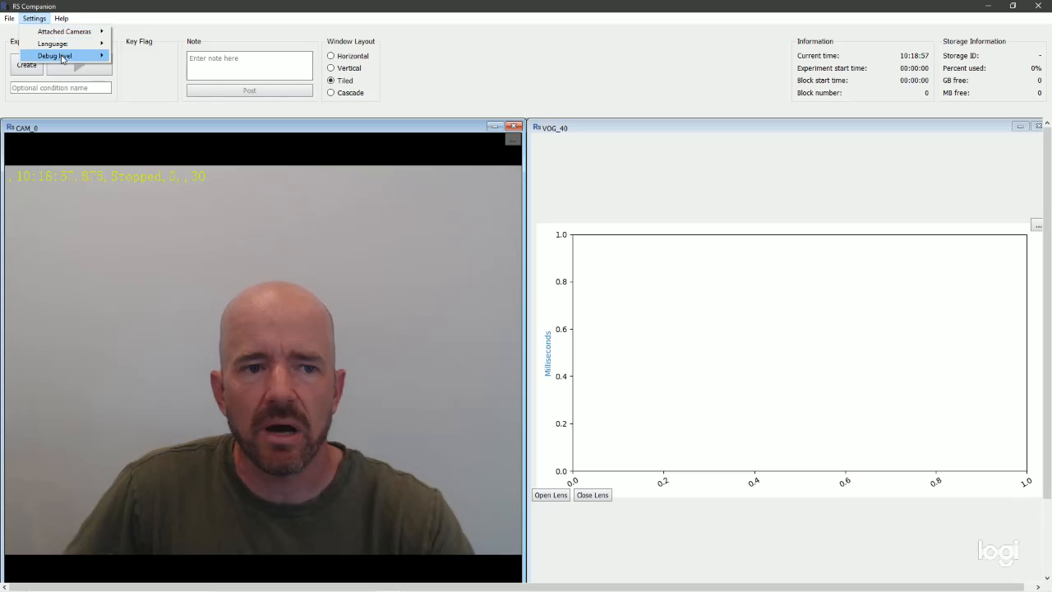
mouse_move(62, 57)
click(148, 67)
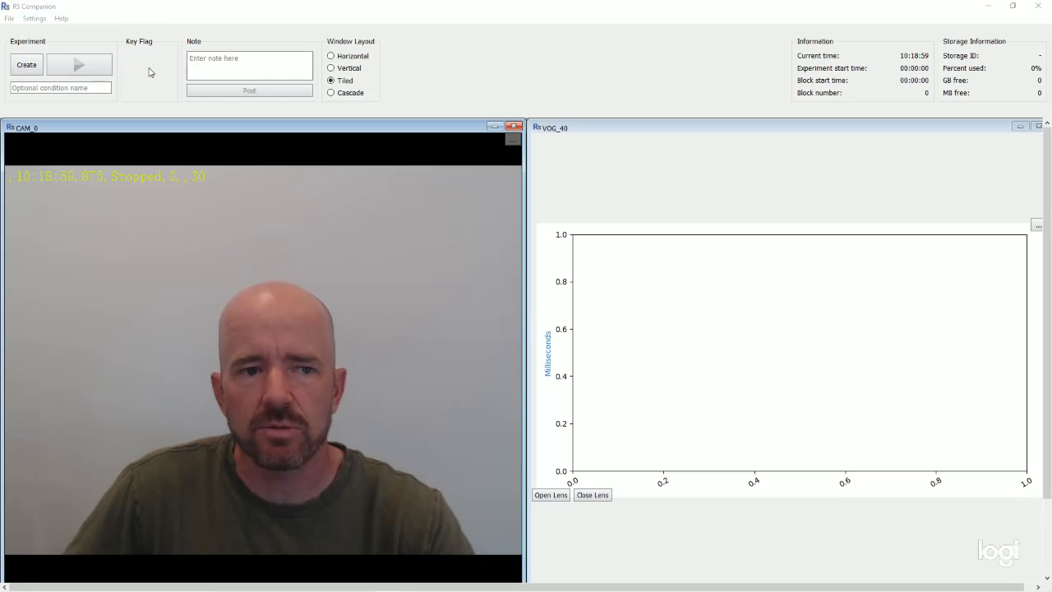
click(581, 306)
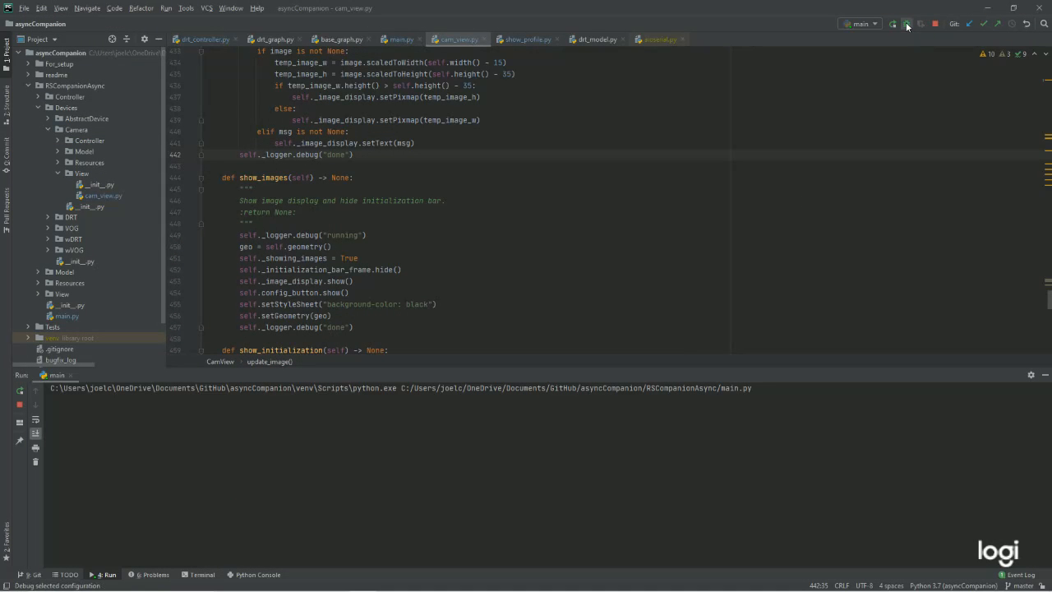
click(935, 25)
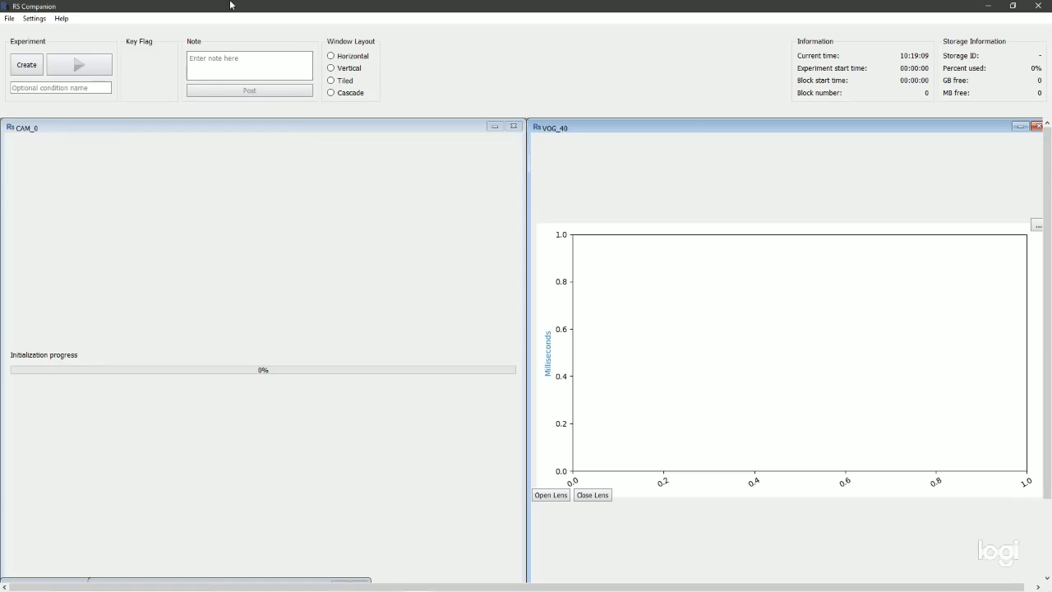
- Review the debug level options and the About RS Companion information, closing the information window when done
click(33, 20)
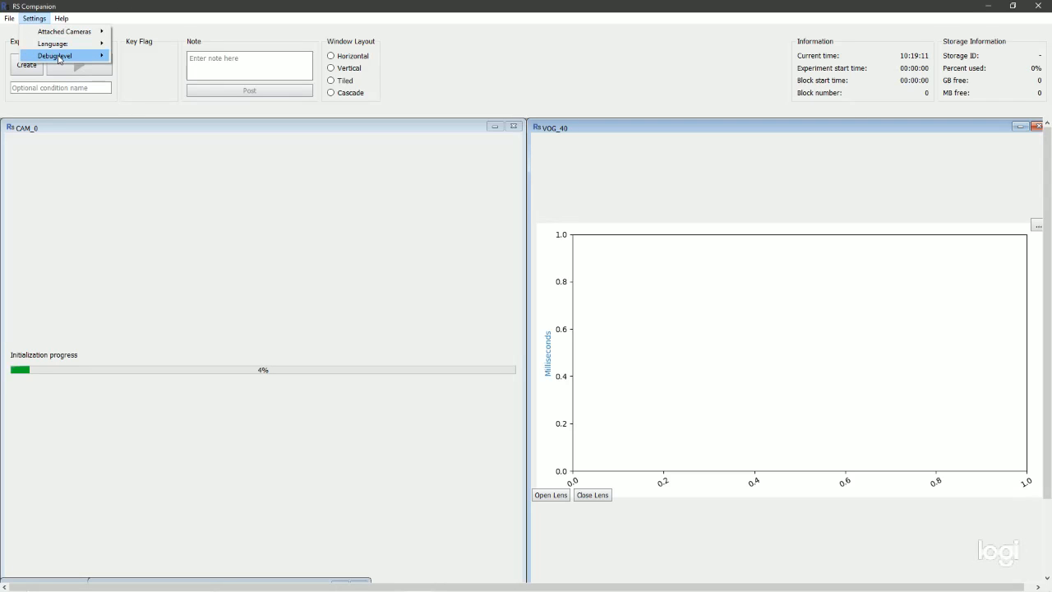
mouse_move(58, 56)
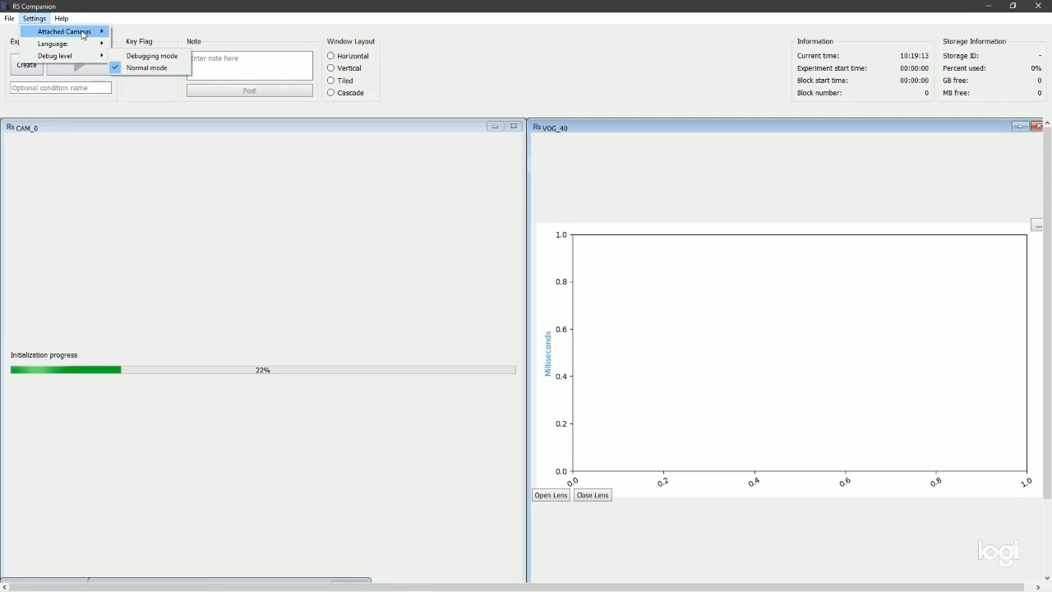
mouse_move(65, 24)
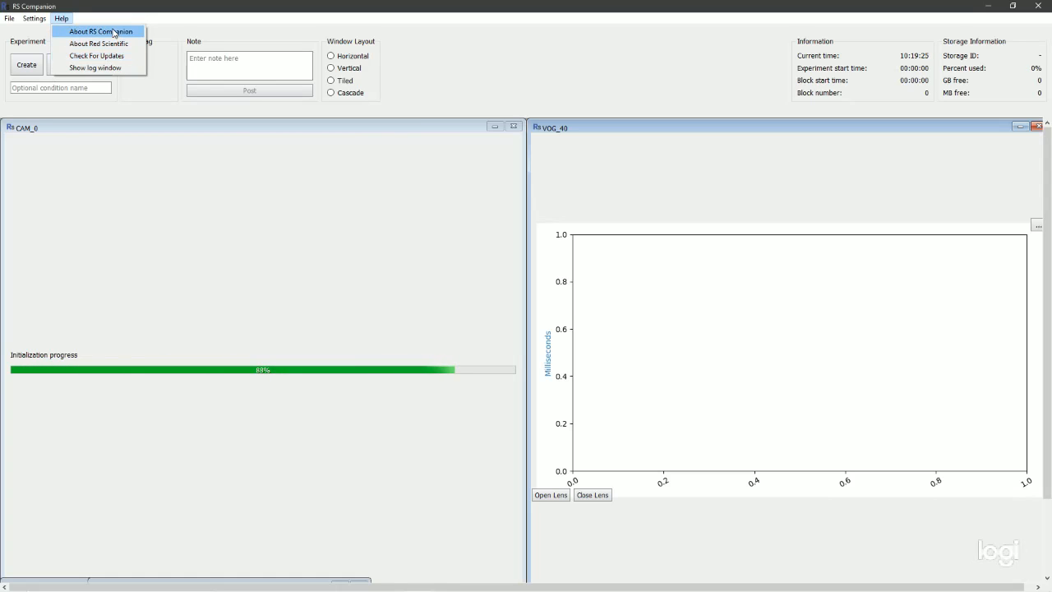
click(103, 31)
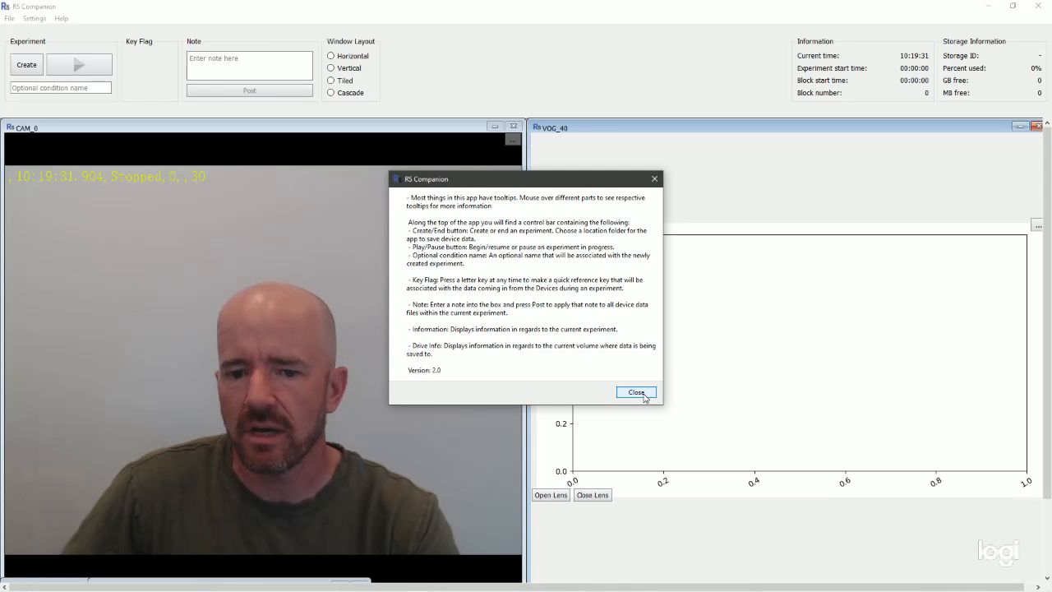
click(636, 392)
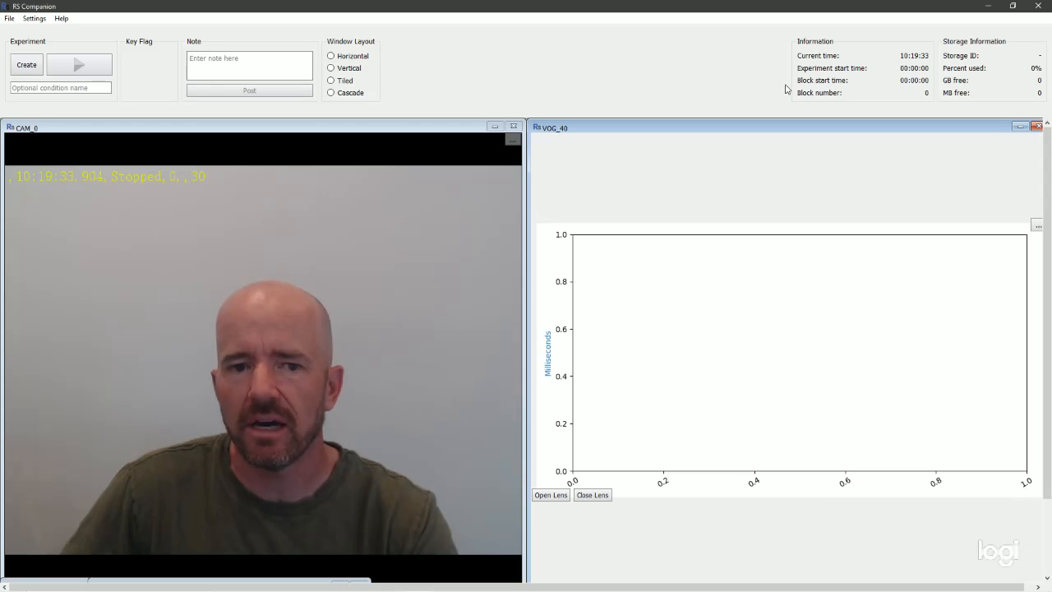
- Create an experiment that saves to the New folder inside test, with the condition name An Experiment
click(27, 65)
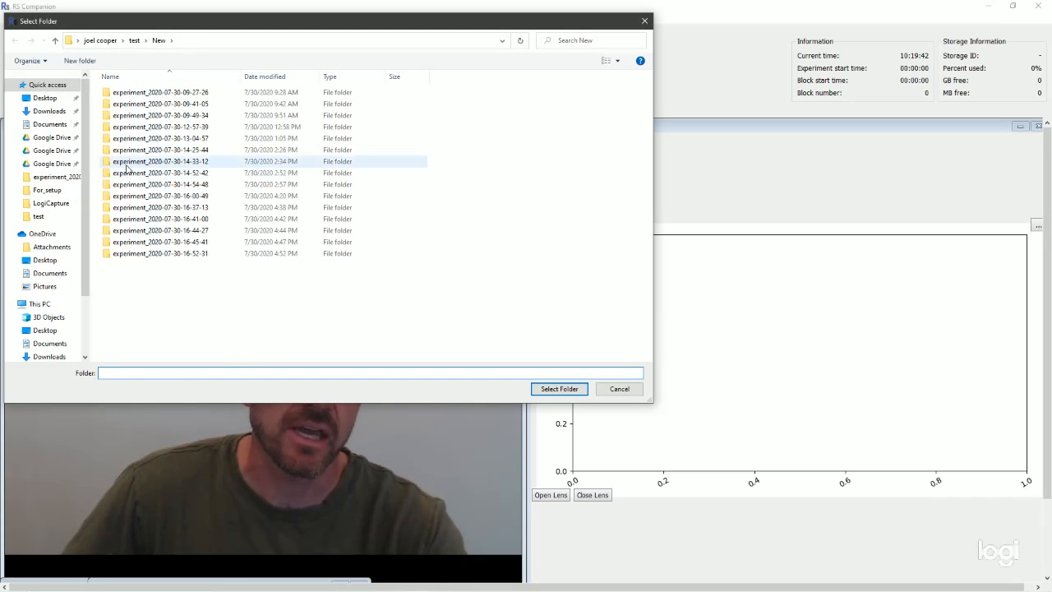
click(555, 391)
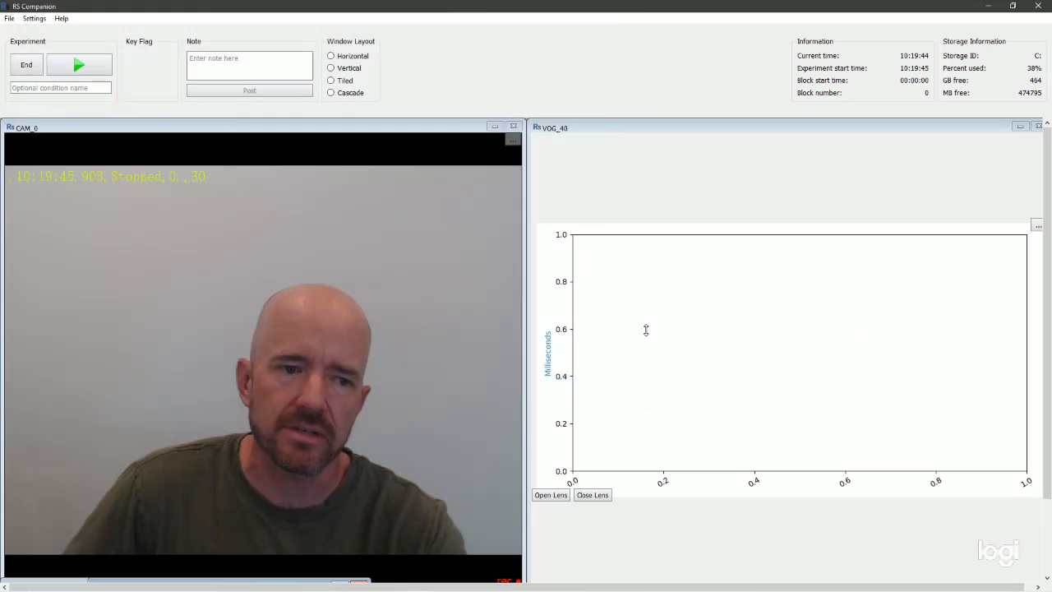
click(68, 87)
text(An Experim)
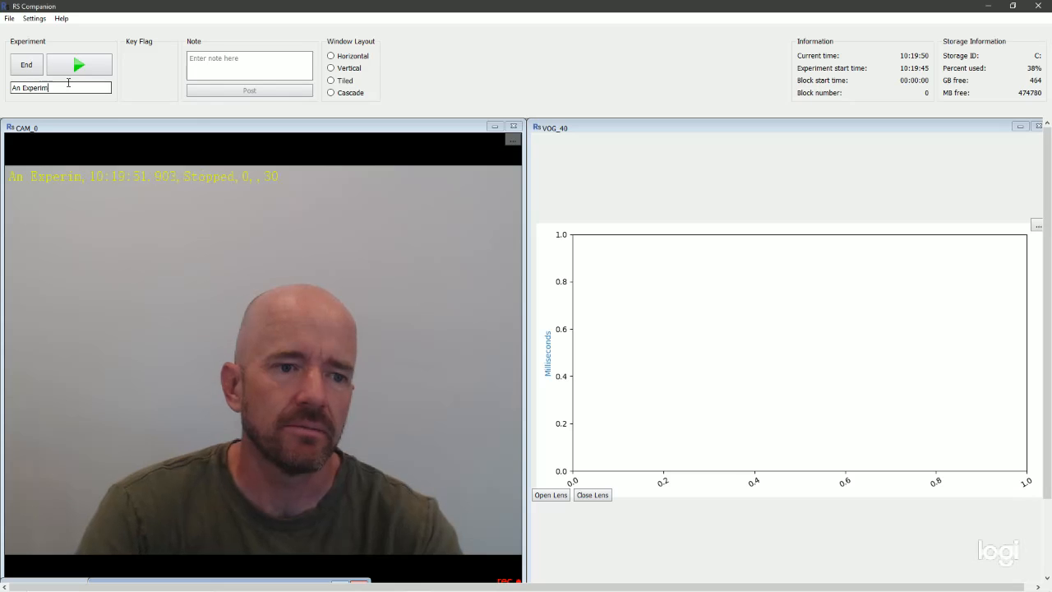
text(ent)
- Run two recording blocks of the experiment by starting, pausing, resuming and pausing it again
click(81, 69)
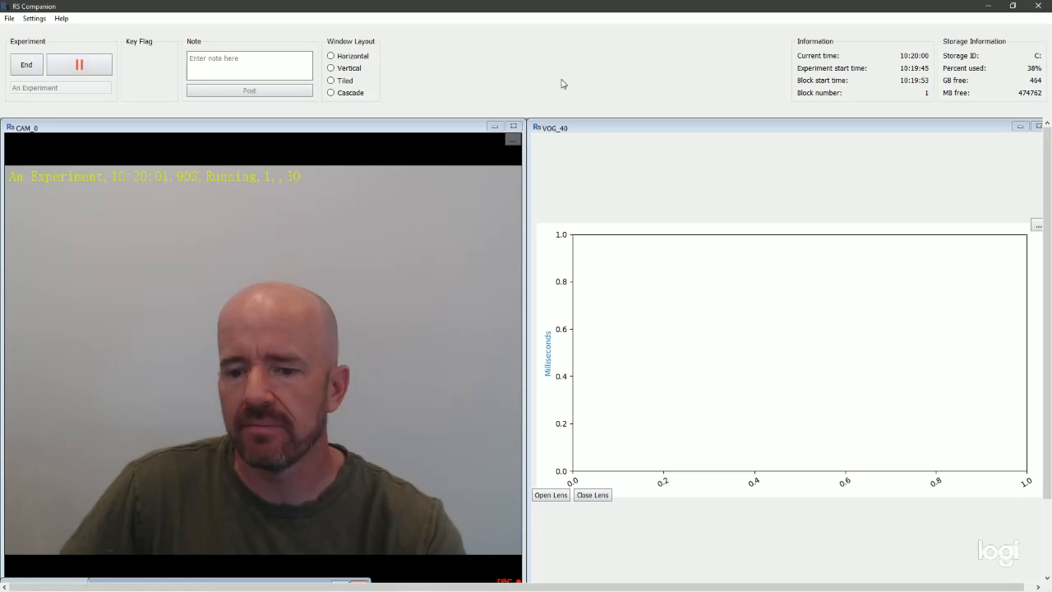
click(94, 69)
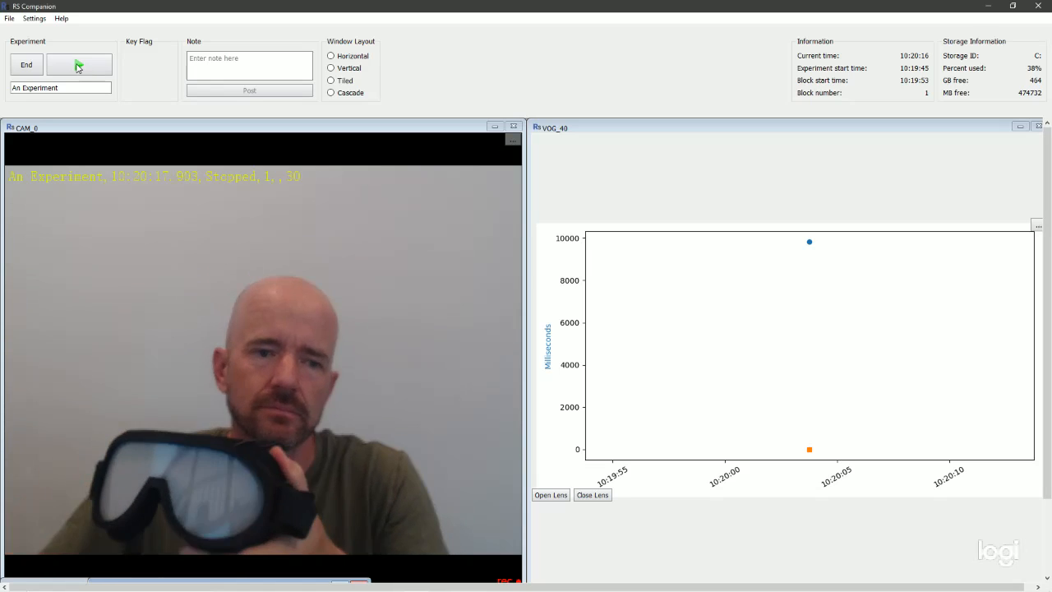
click(78, 67)
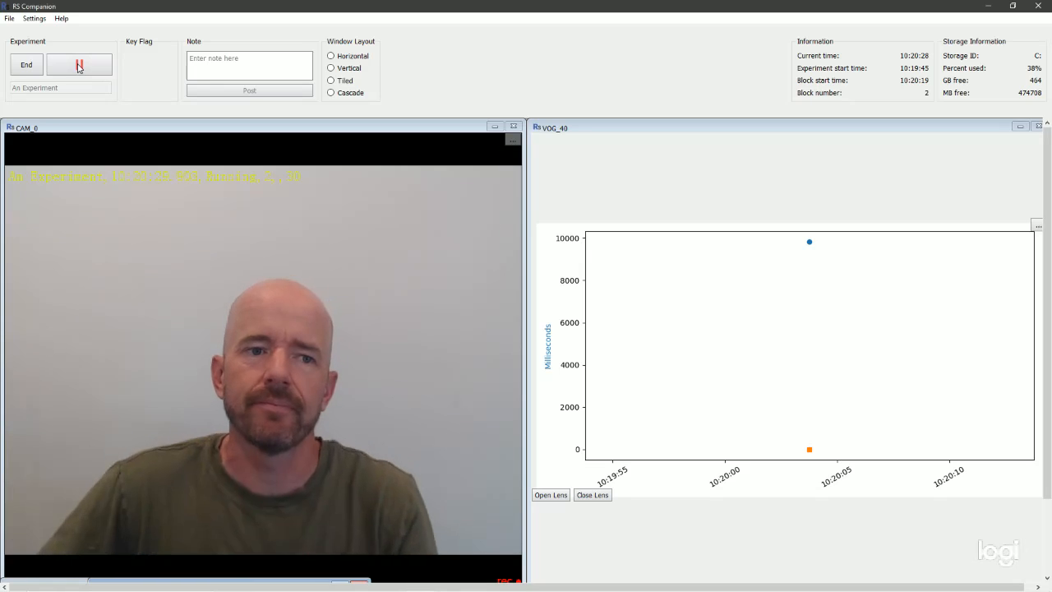
click(80, 66)
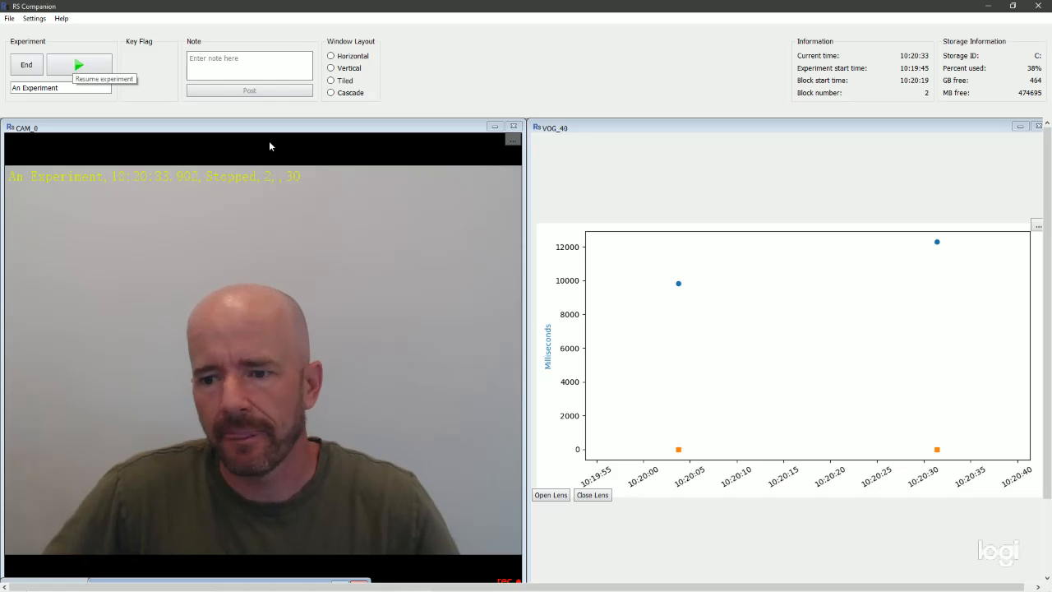
- Apply the nhtsa preset to the VOG_40 device and close its configuration window
click(1037, 226)
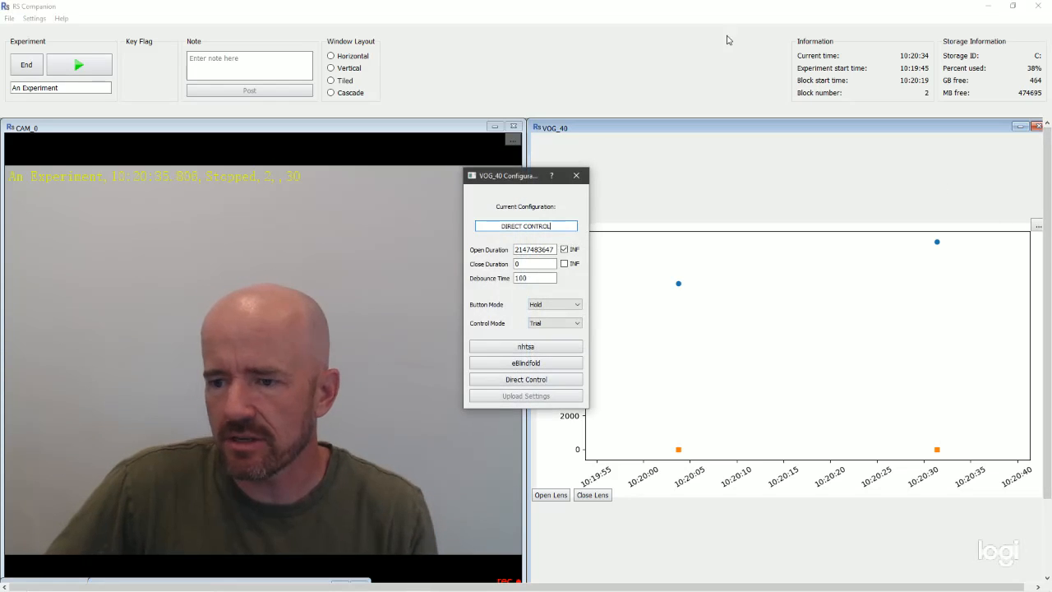
click(567, 345)
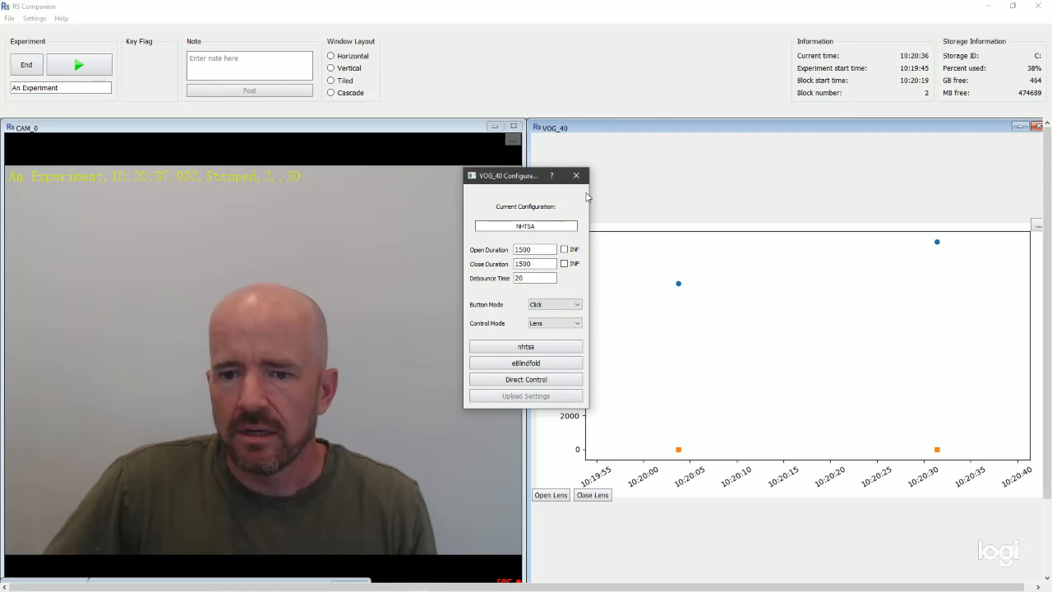
click(576, 175)
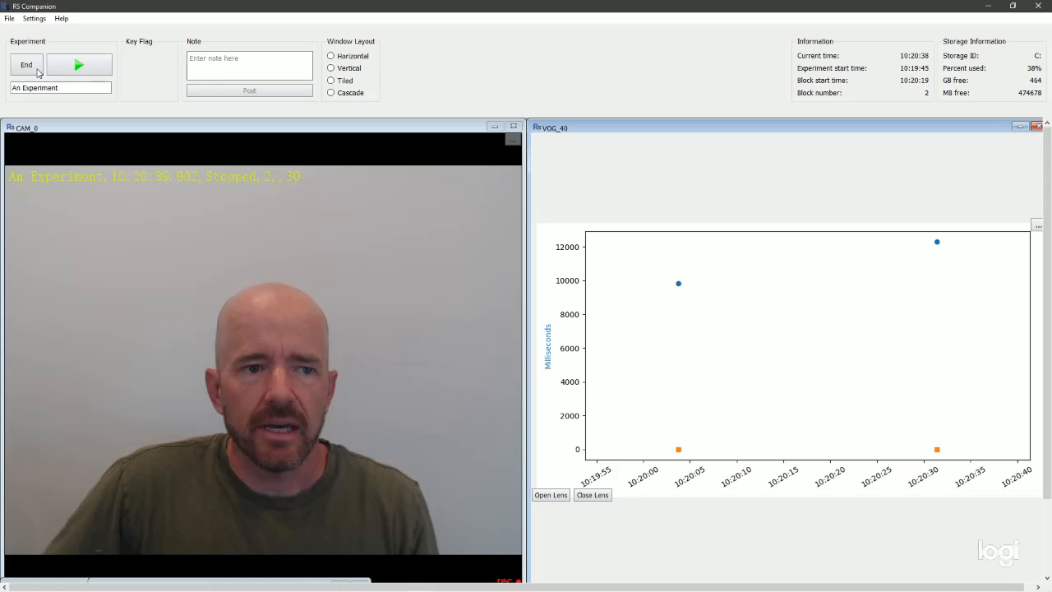
- Run and pause a third recording block of the experiment, and set the key flag to E
click(68, 71)
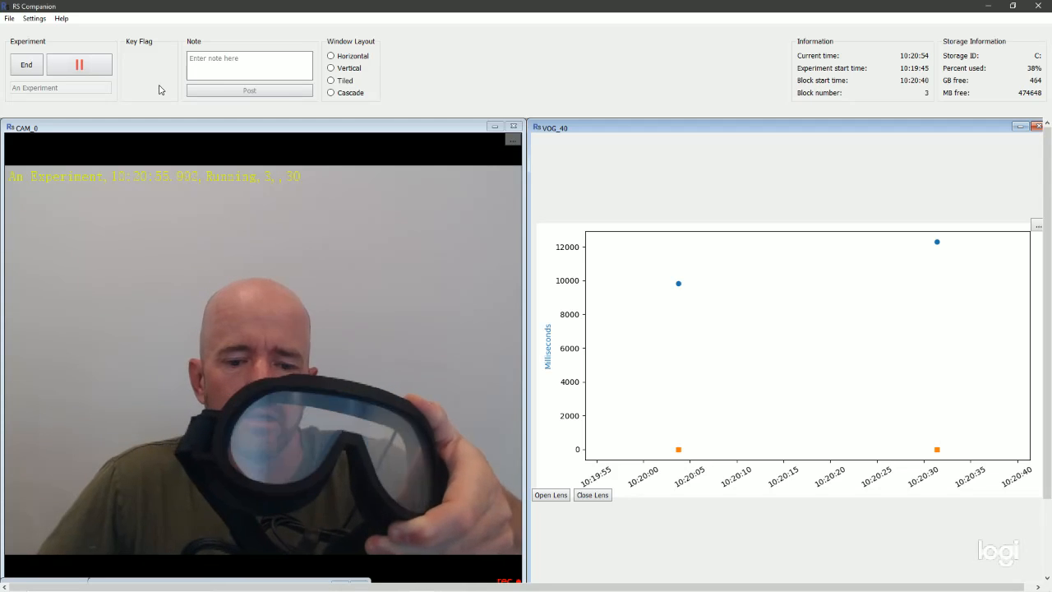
click(79, 64)
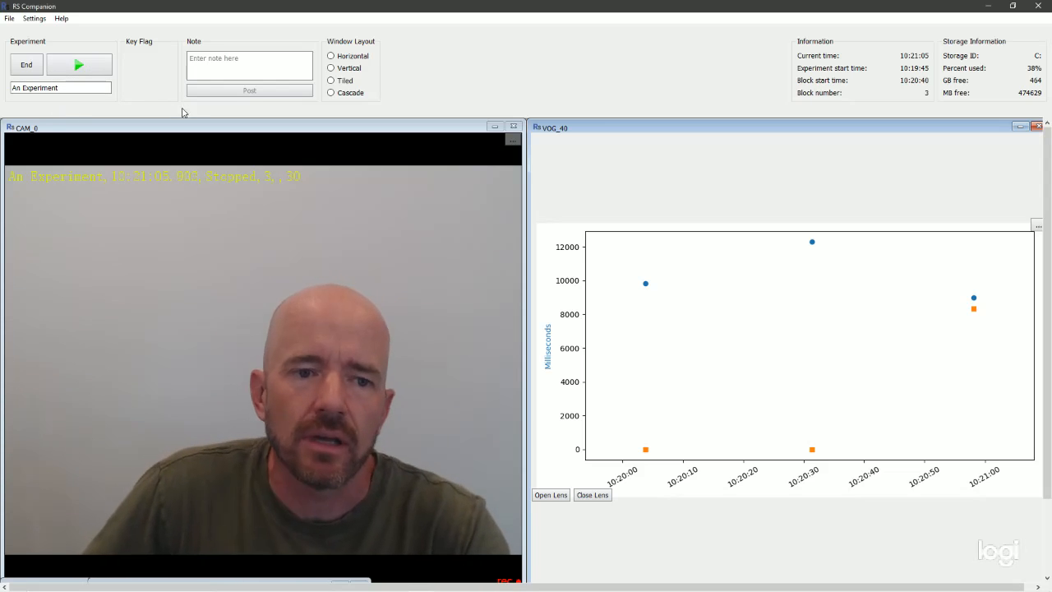
key(e)
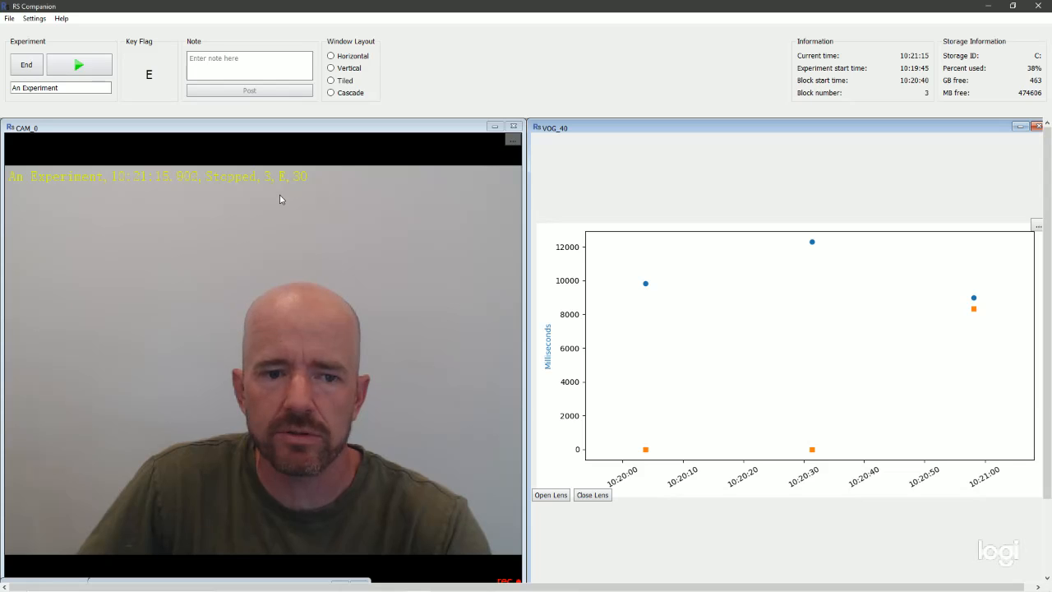
- Post the note "A note was posted by me!" to the experiment
click(209, 61)
text(A no)
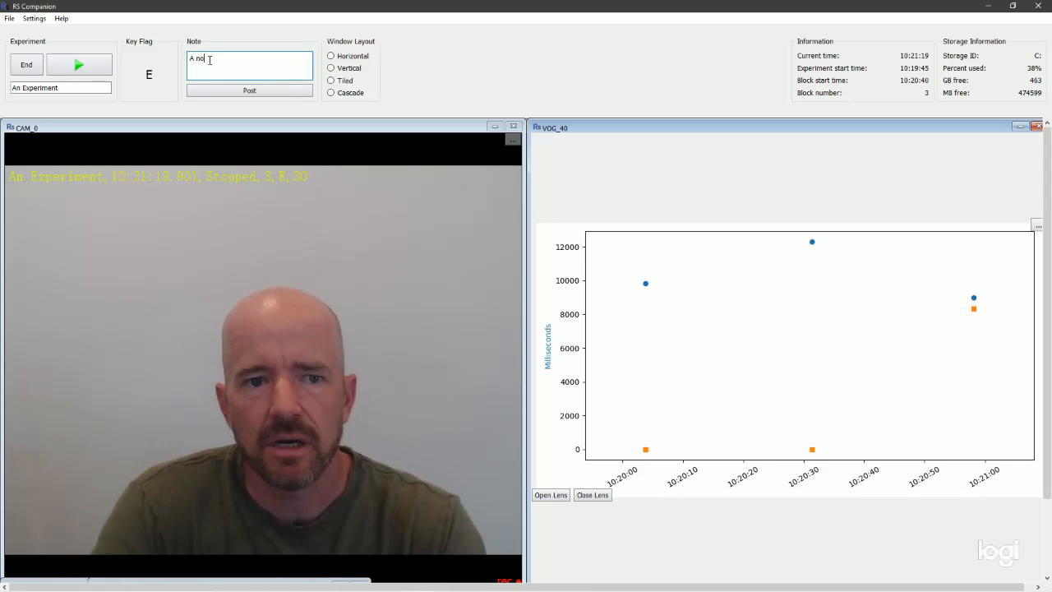
text(te was )
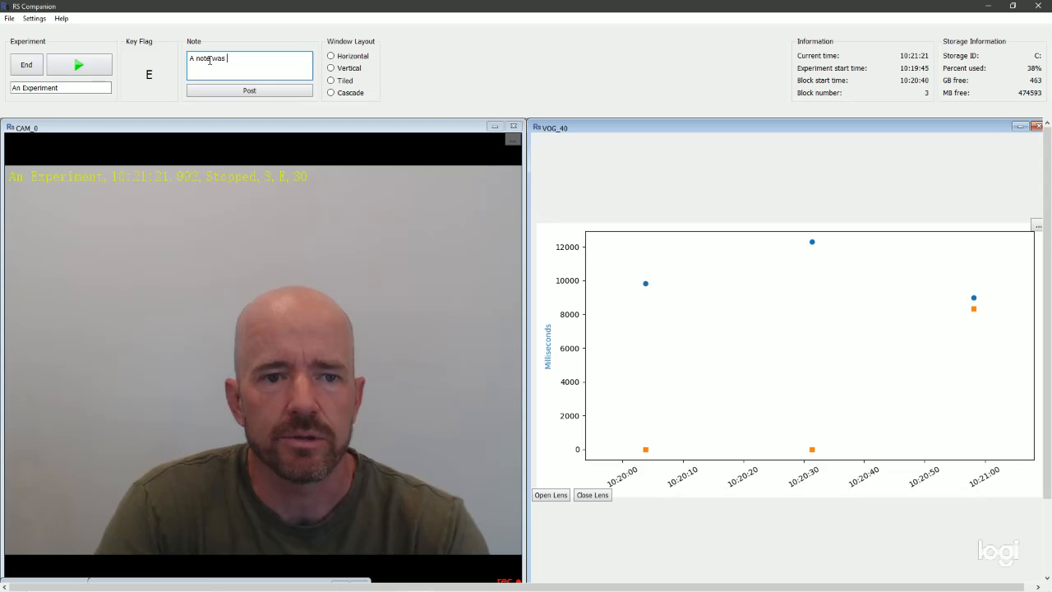
text(posted by m)
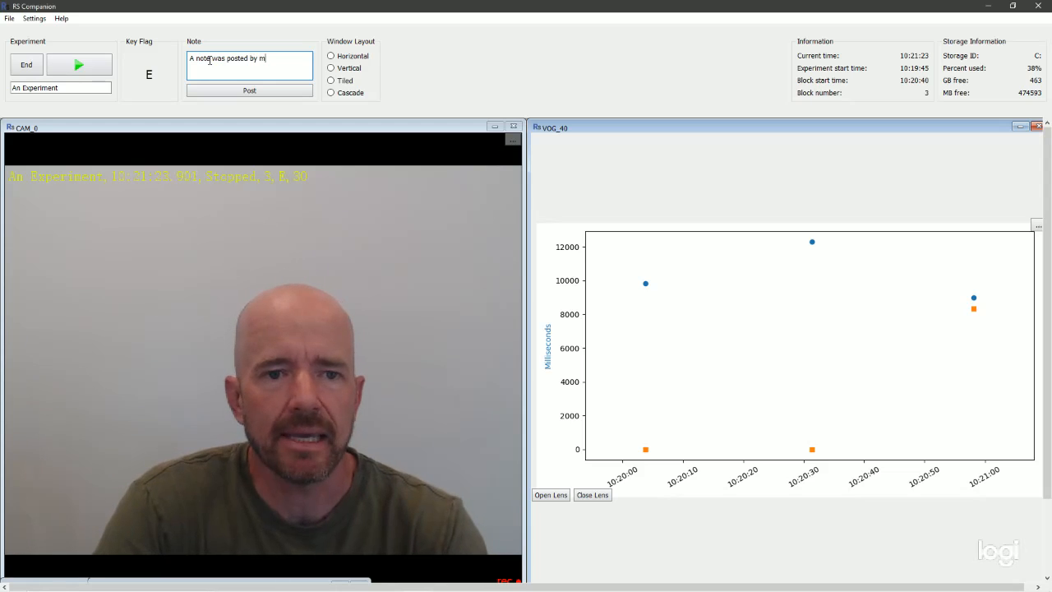
text(e!)
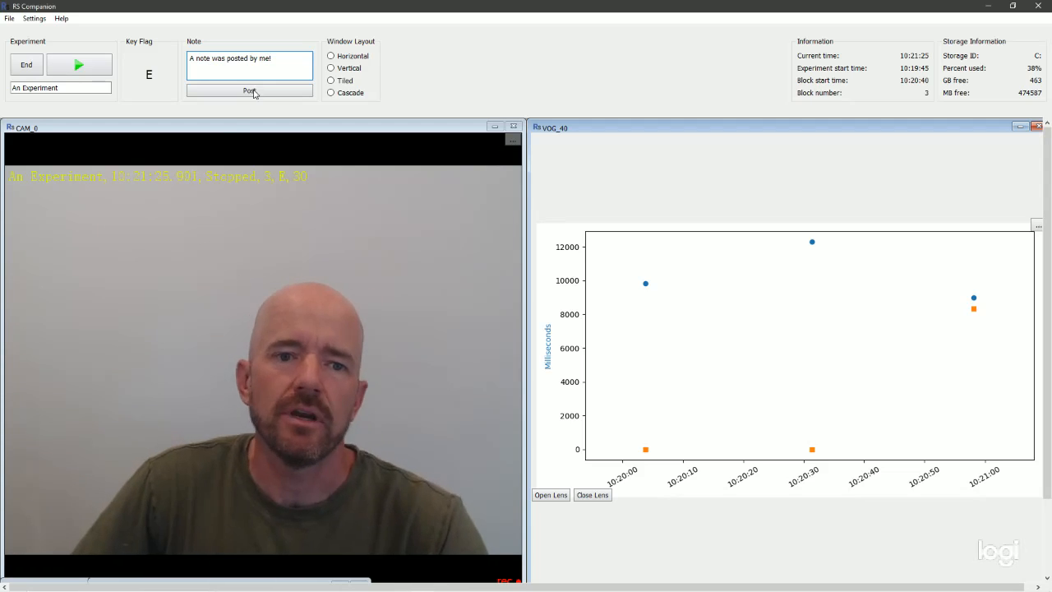
click(254, 91)
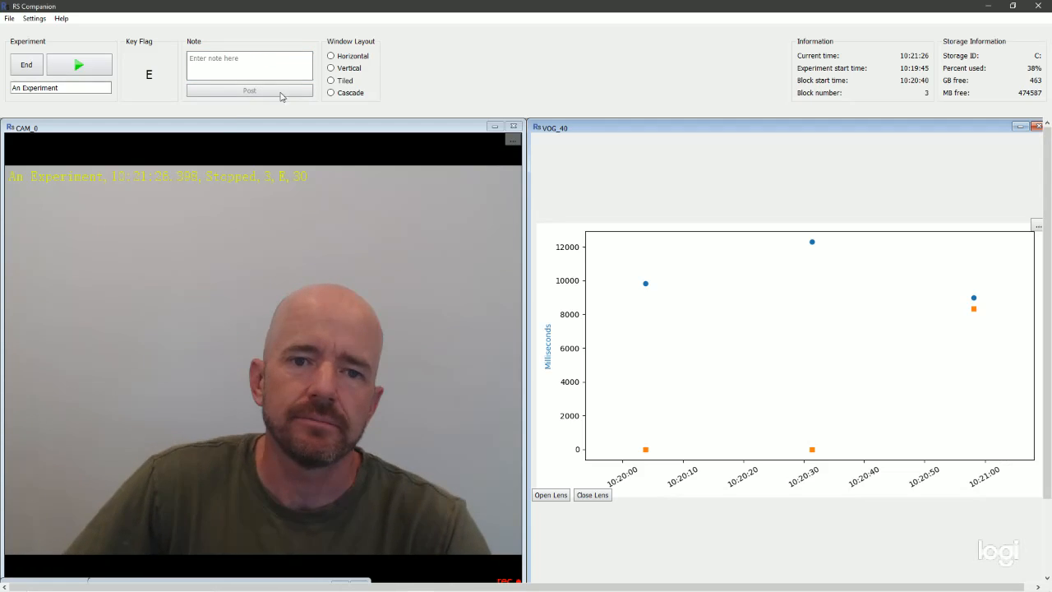
- Try the vertical and horizontal window layouts and arrange all device windows in the tiled layout
click(354, 72)
click(349, 80)
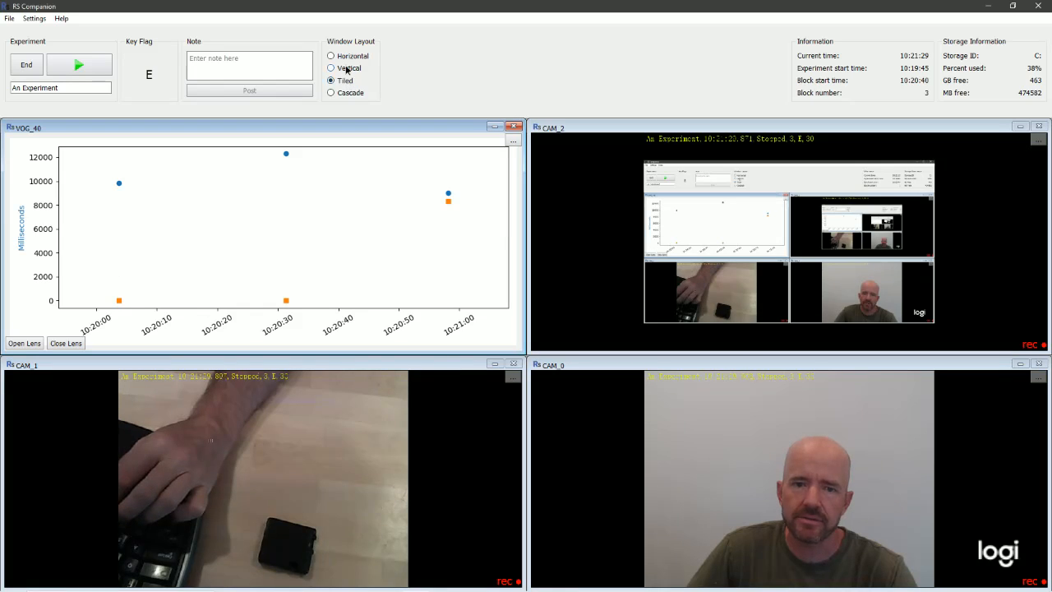
click(346, 71)
click(347, 56)
click(350, 83)
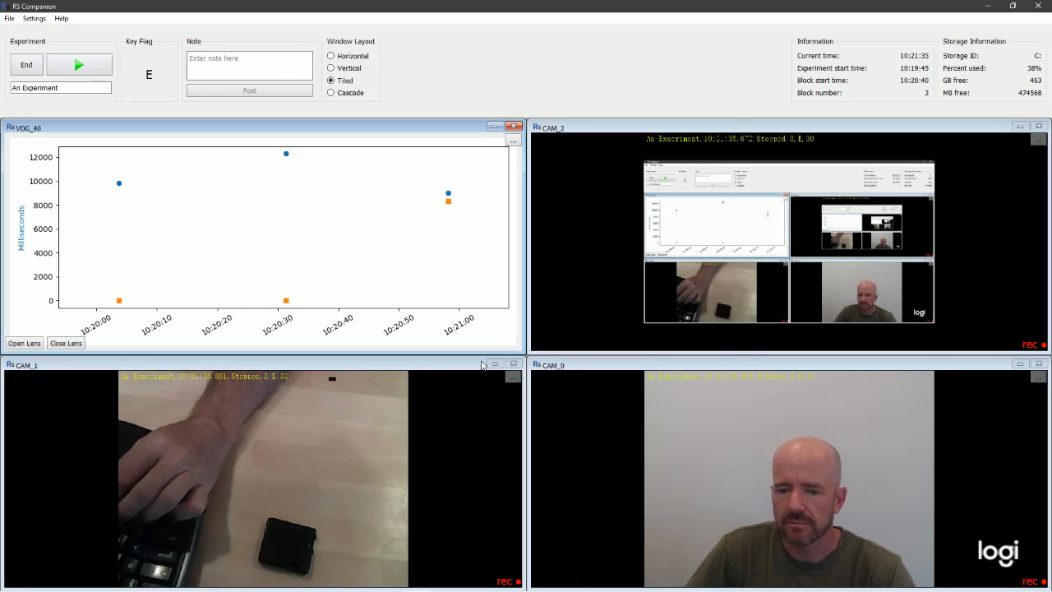
- Minimize the CAM_1 and CAM_2 windows and retile the remaining ones with CAM_0 ahead of VOG_40
click(494, 363)
click(1020, 126)
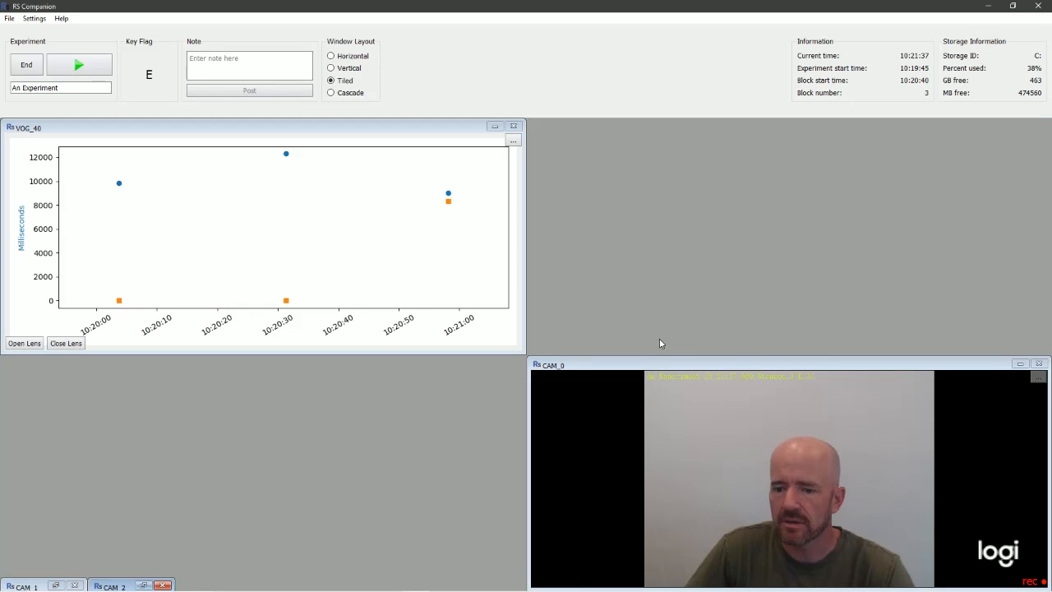
click(366, 82)
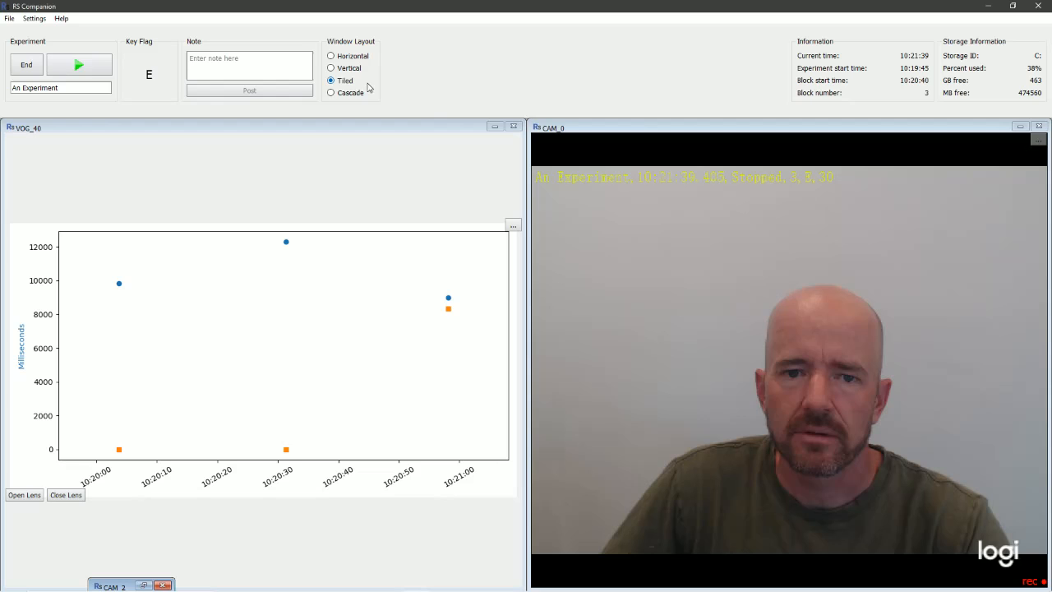
click(650, 128)
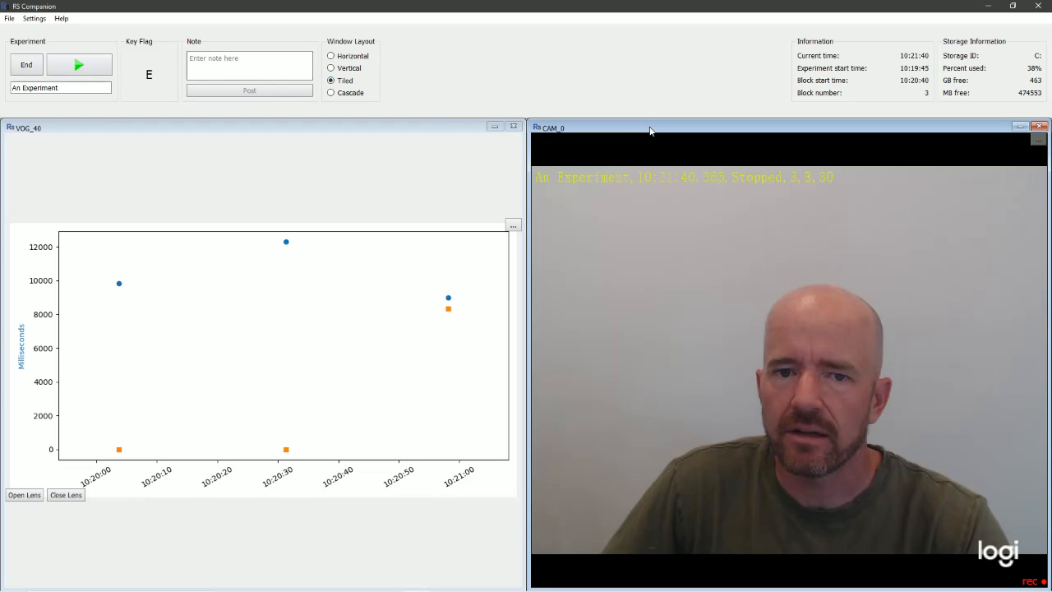
click(347, 84)
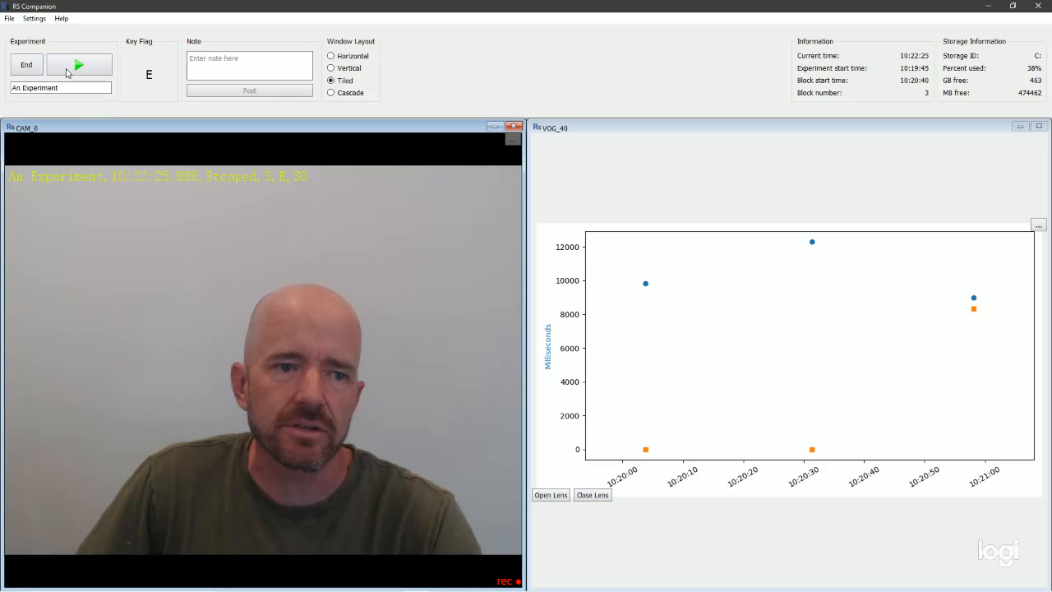
click(35, 68)
click(10, 19)
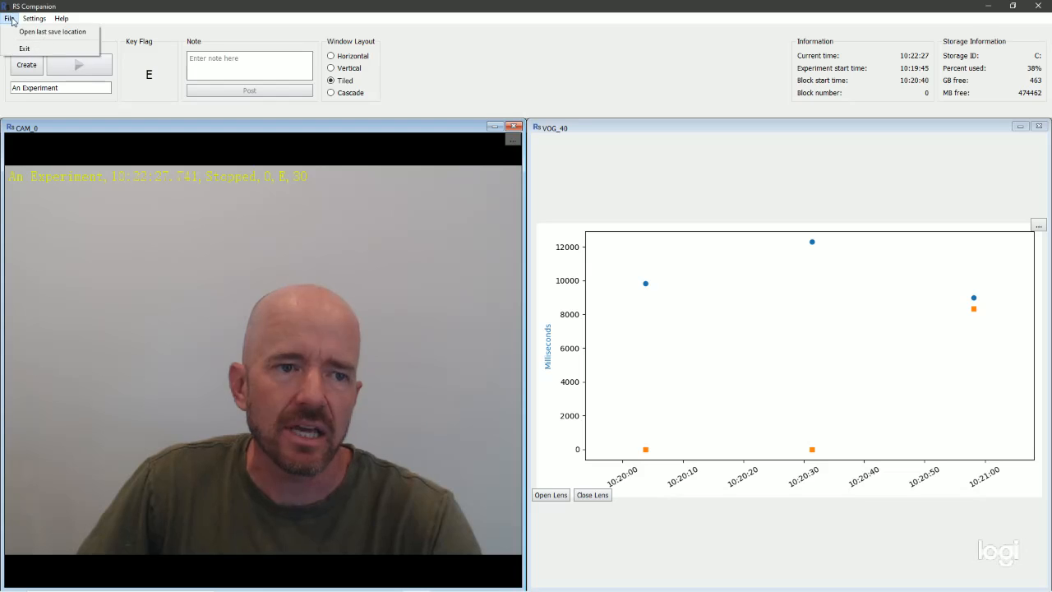
click(49, 31)
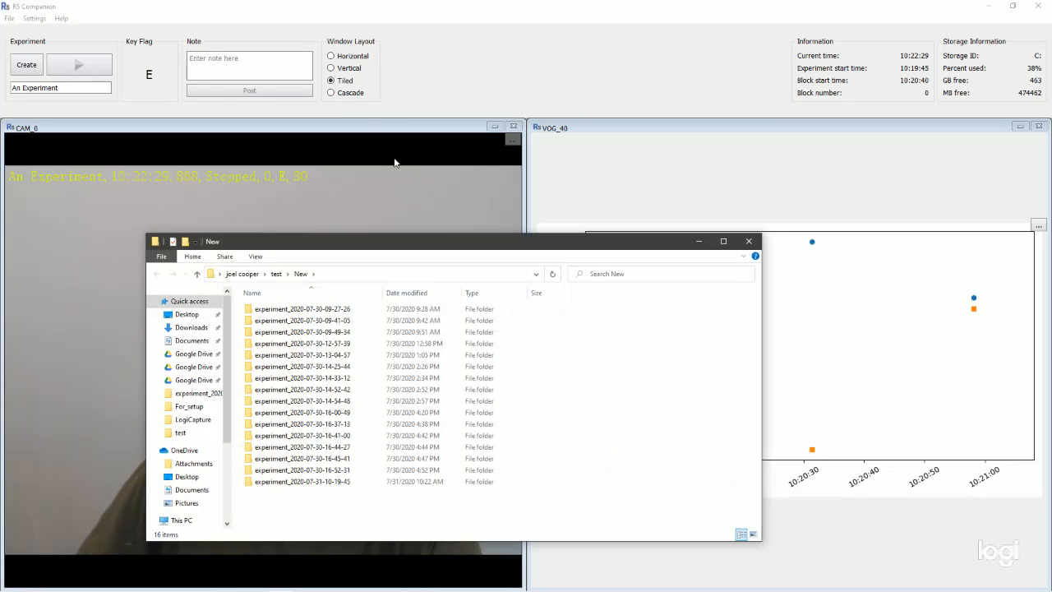
double_click(342, 480)
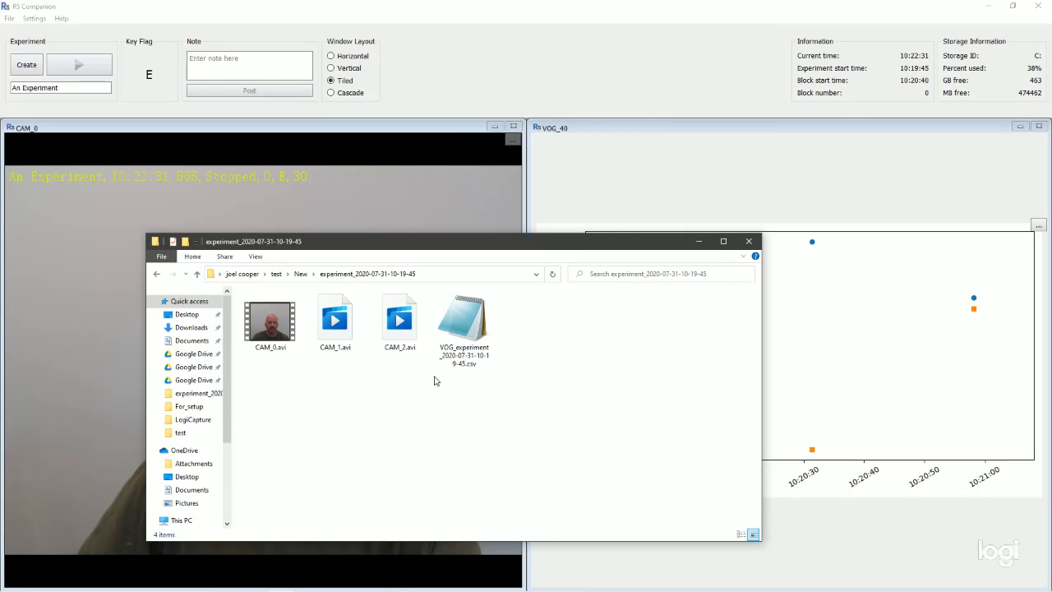
- Open the VOG experiment CSV file, copy its entire contents and switch to the Excel workbook Book1
double_click(463, 325)
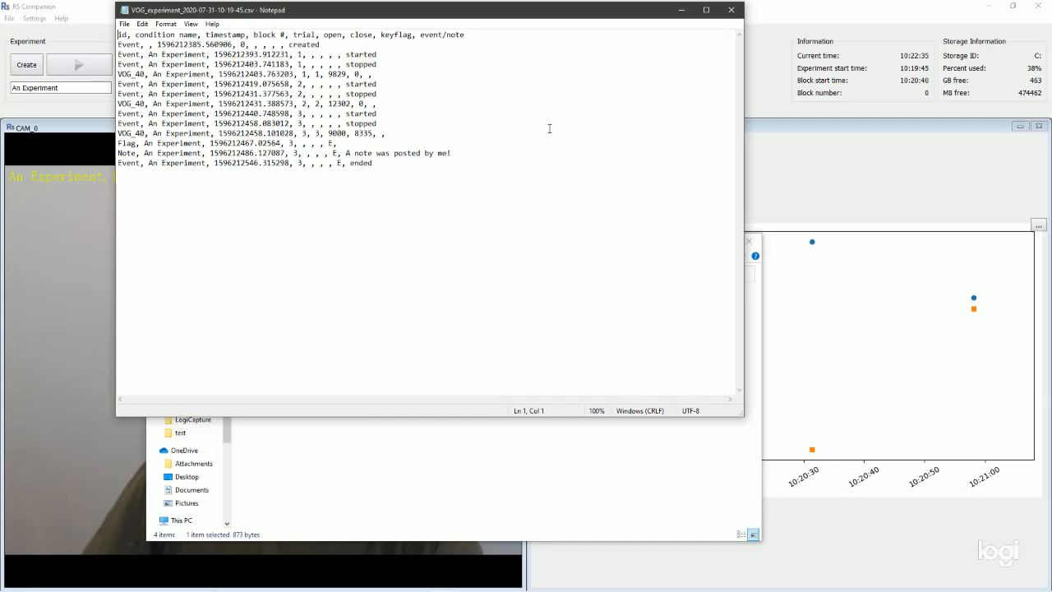
key(ctrl+a)
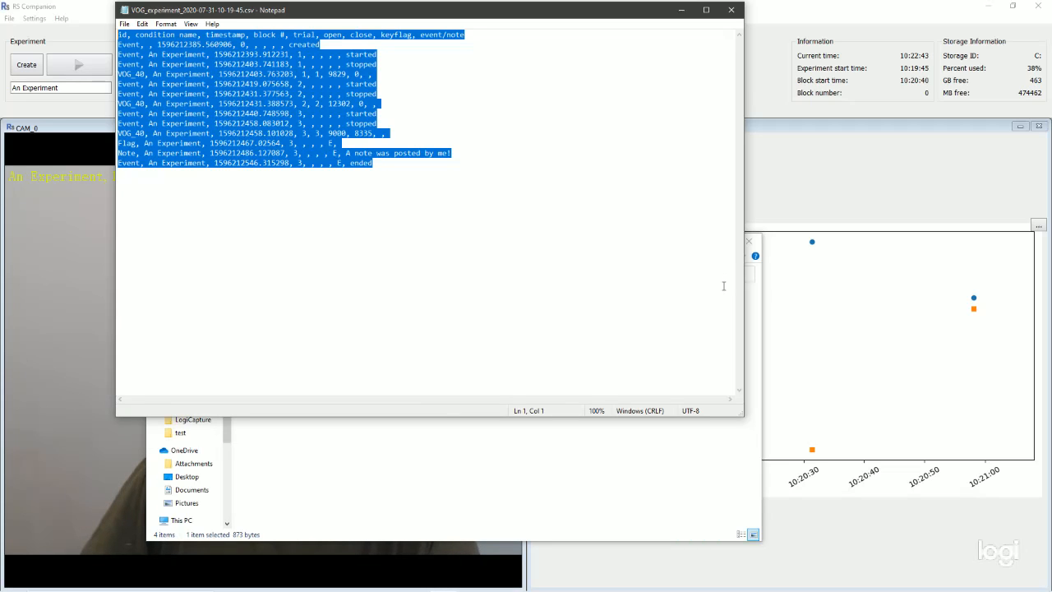
key(super)
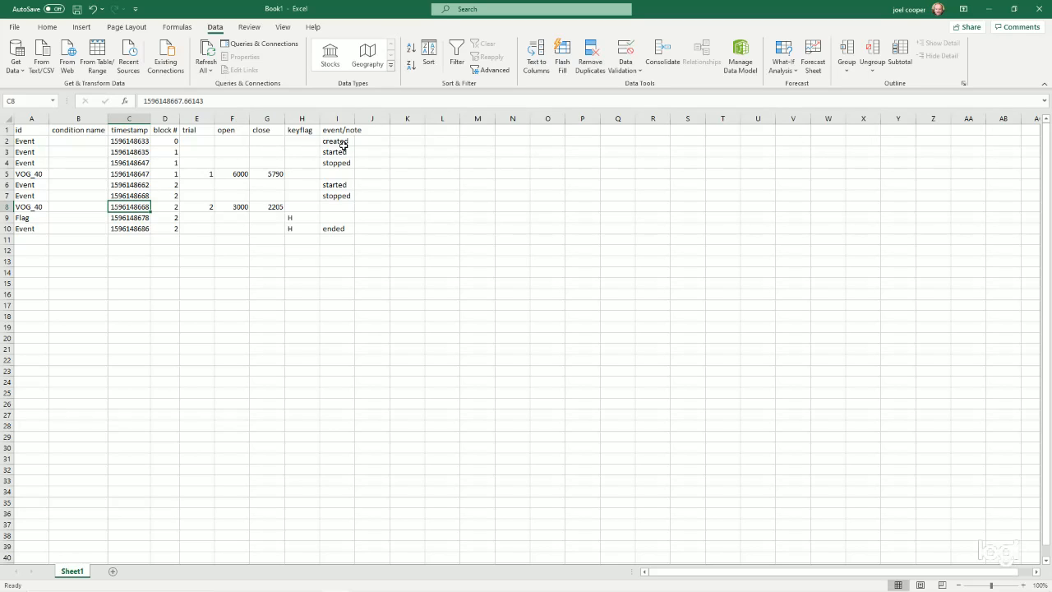
- Examine the created, started and ended event rows and the first VOG_40 data row of the existing sheet
click(28, 141)
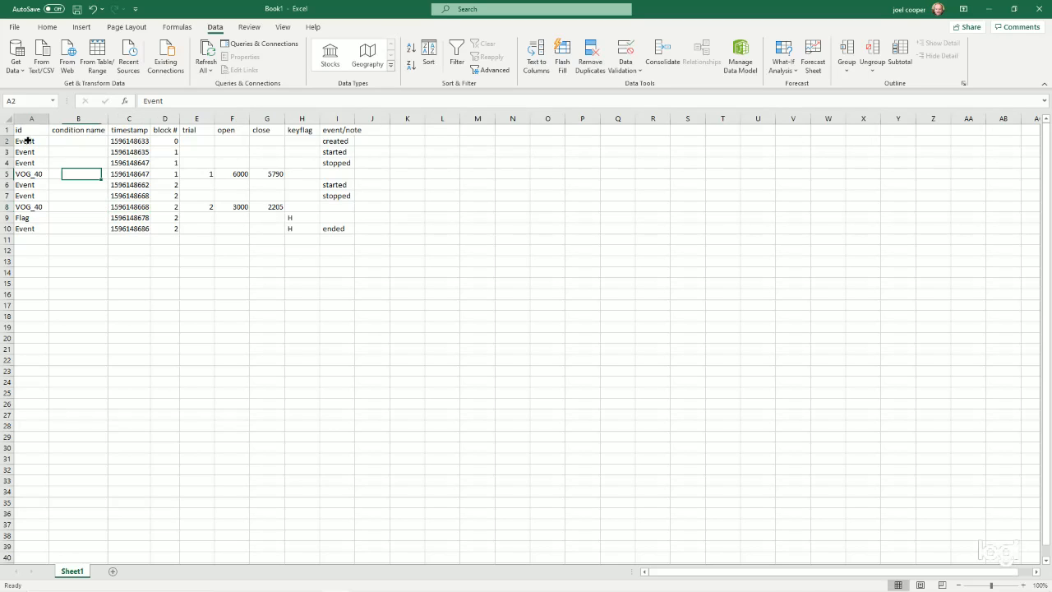
drag(28, 141, 323, 140)
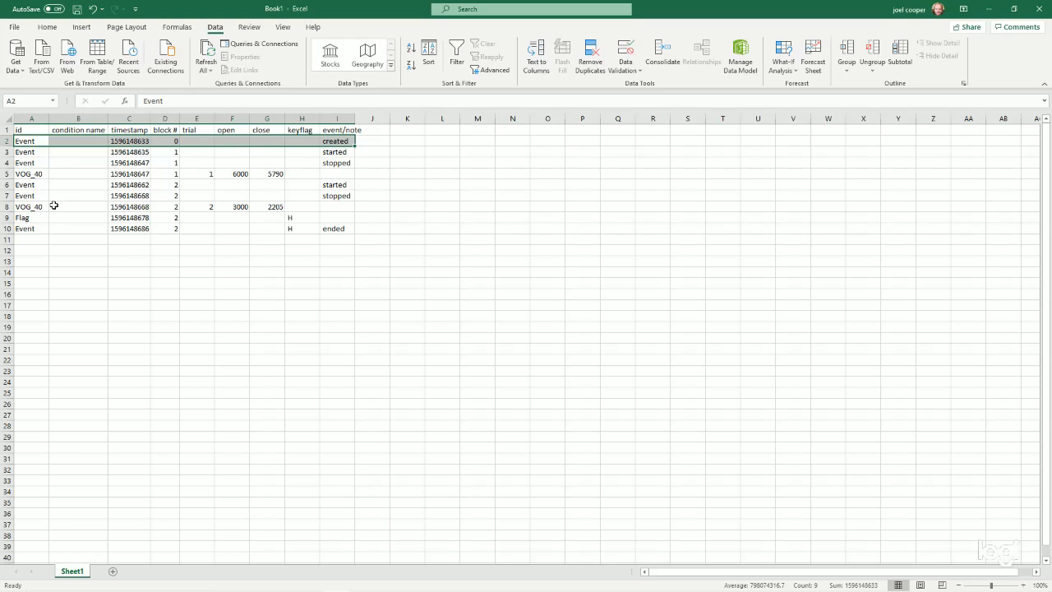
drag(37, 153, 335, 148)
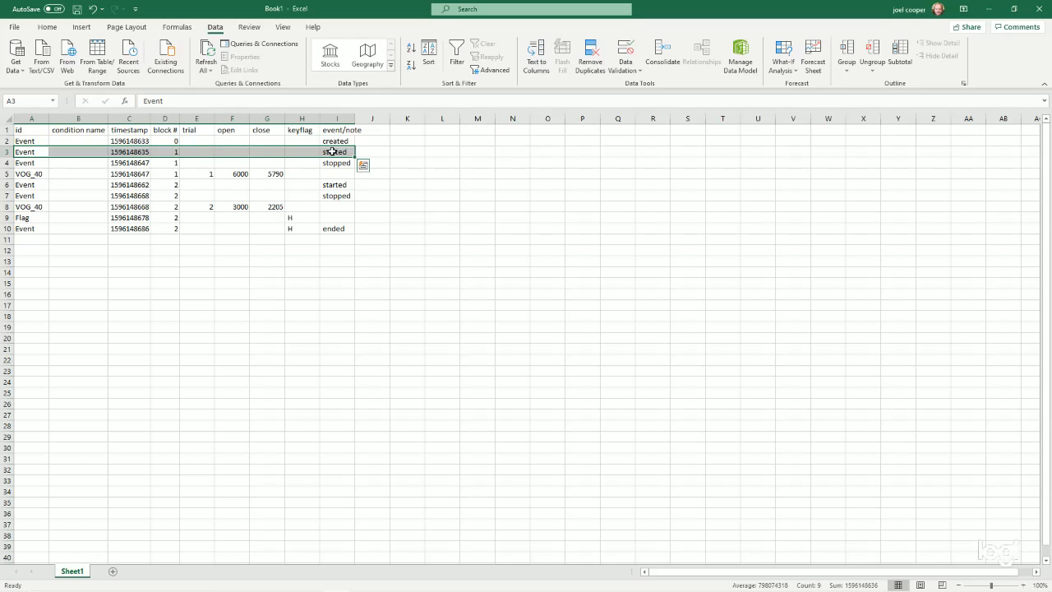
drag(36, 230, 340, 228)
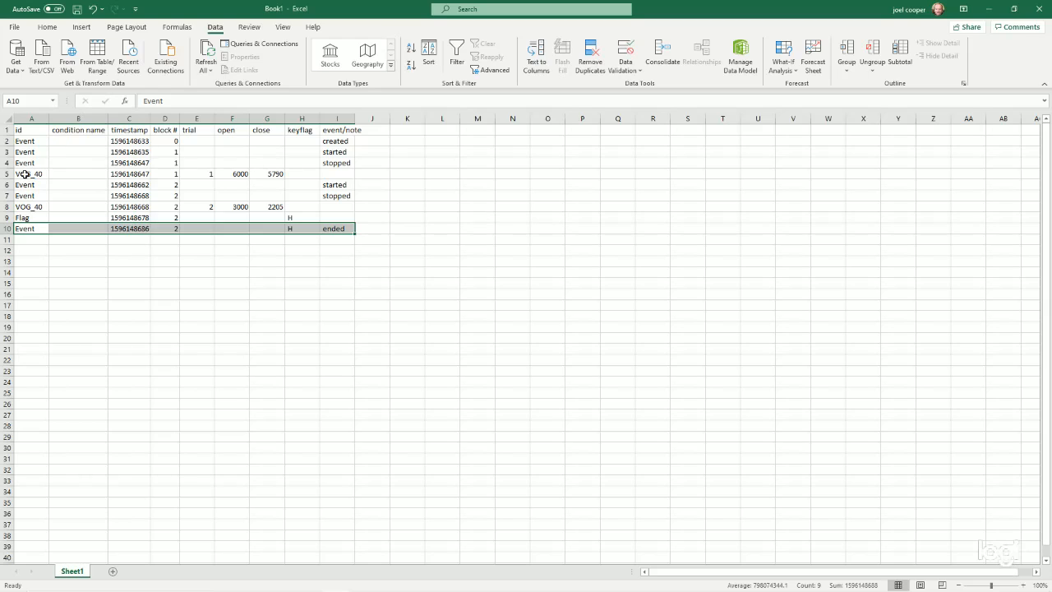
drag(26, 175, 345, 177)
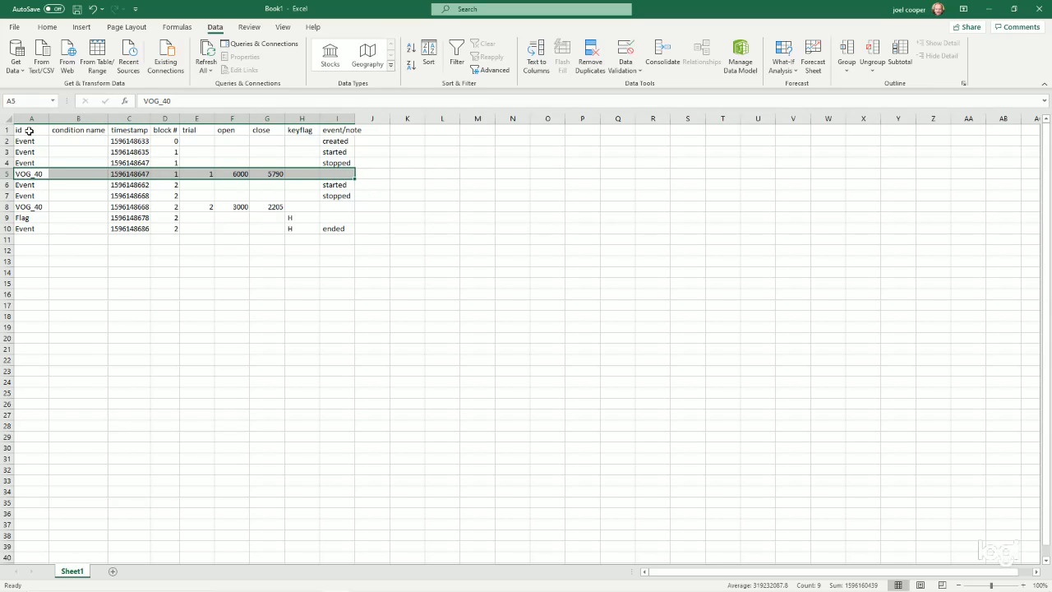
- Paste the copied experiment data over the old data starting at cell A1
click(22, 130)
key(ctrl+v)
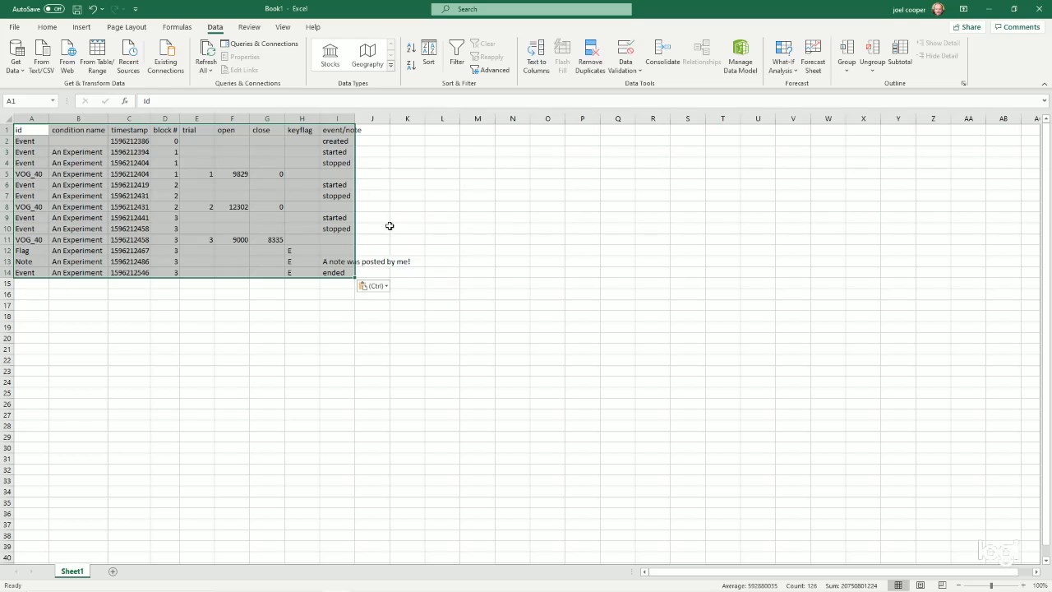
click(440, 240)
- Examine the posted note, its timestamp, and the open and close values of the third VOG_40 trial
double_click(335, 260)
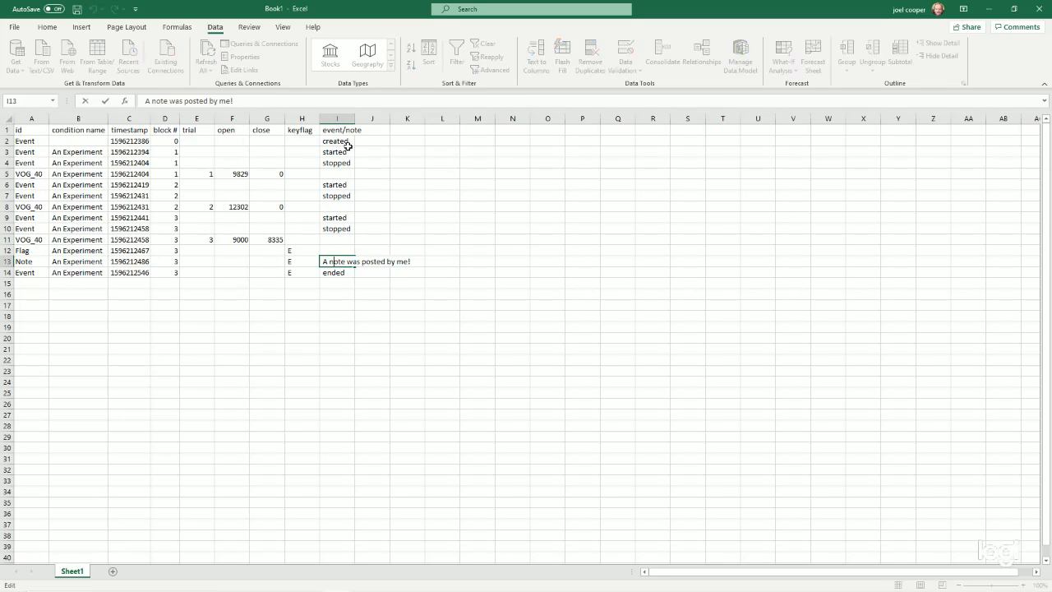
key(Return)
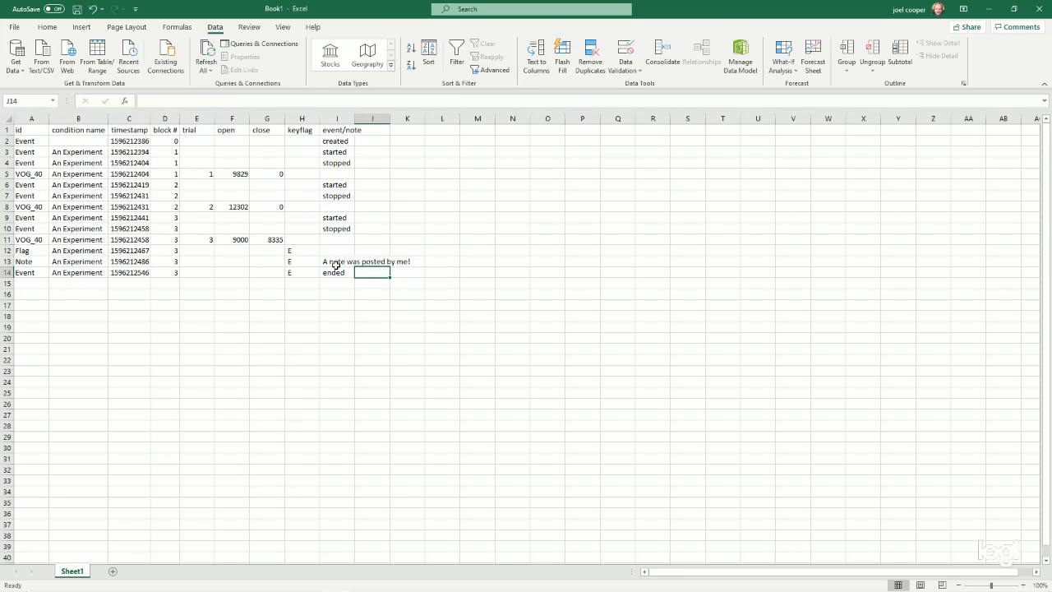
click(334, 263)
click(129, 262)
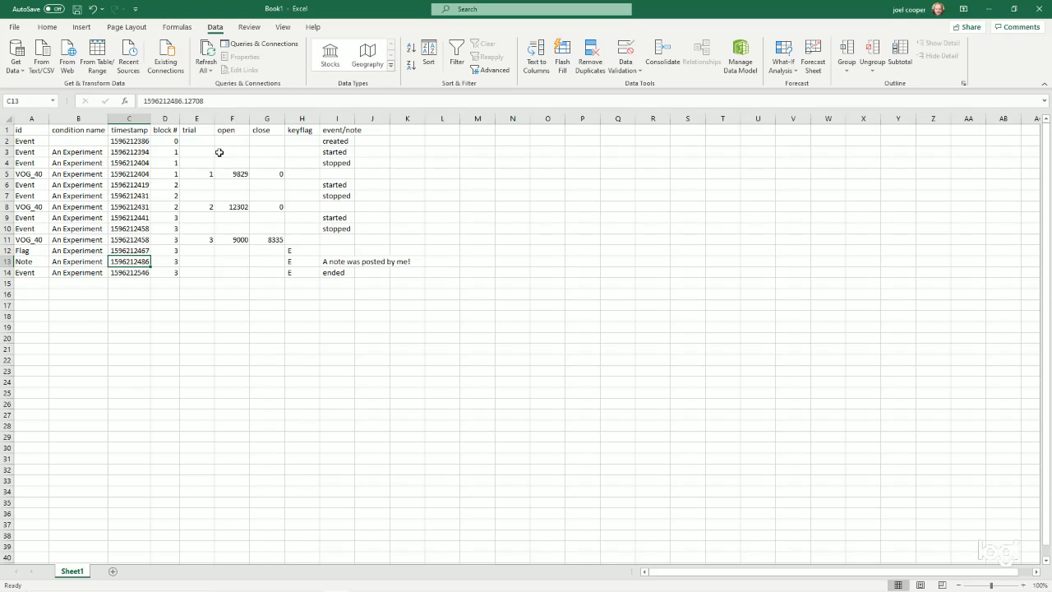
click(239, 237)
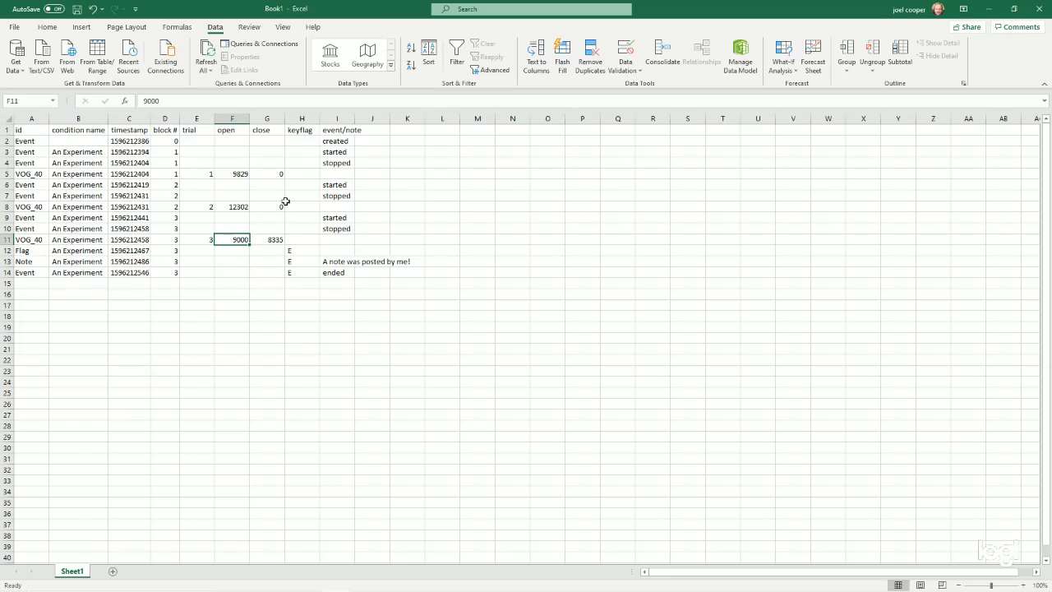
drag(277, 238, 231, 245)
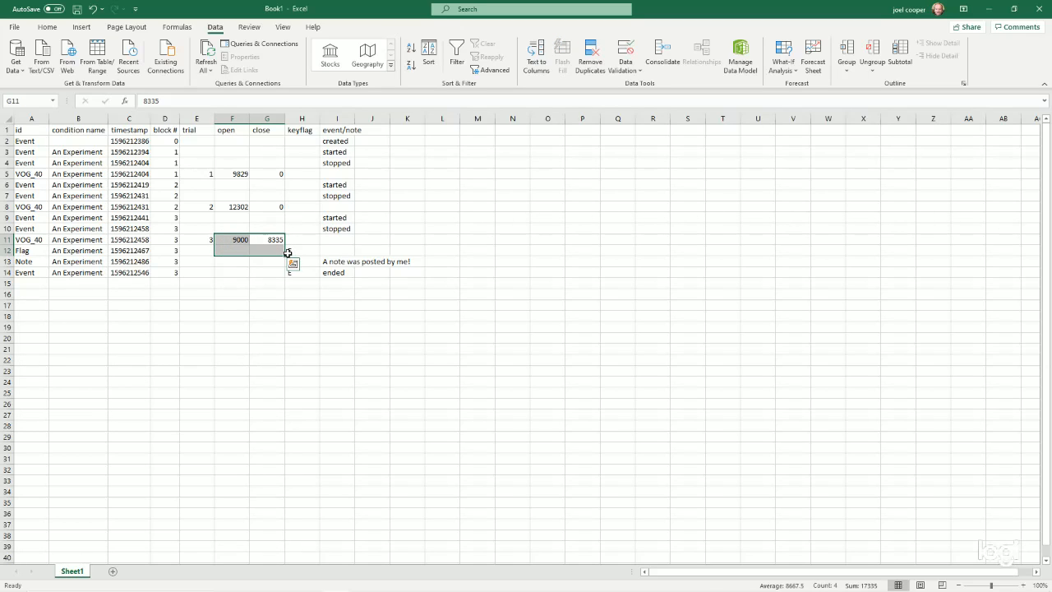
click(280, 224)
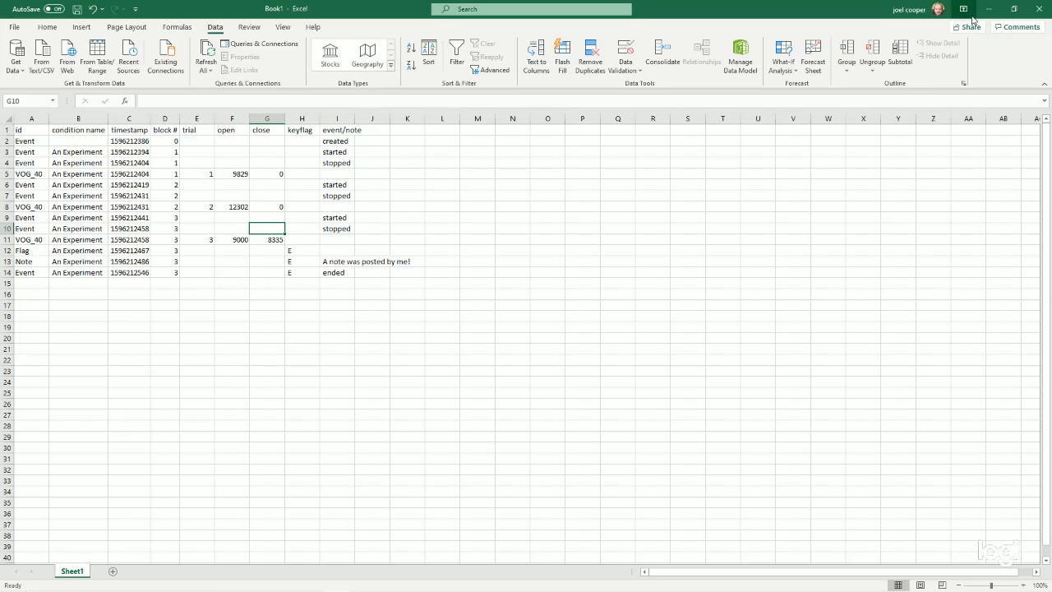
- Close the Excel workbook and the Notepad window with the VOG CSV file
click(1039, 10)
click(570, 365)
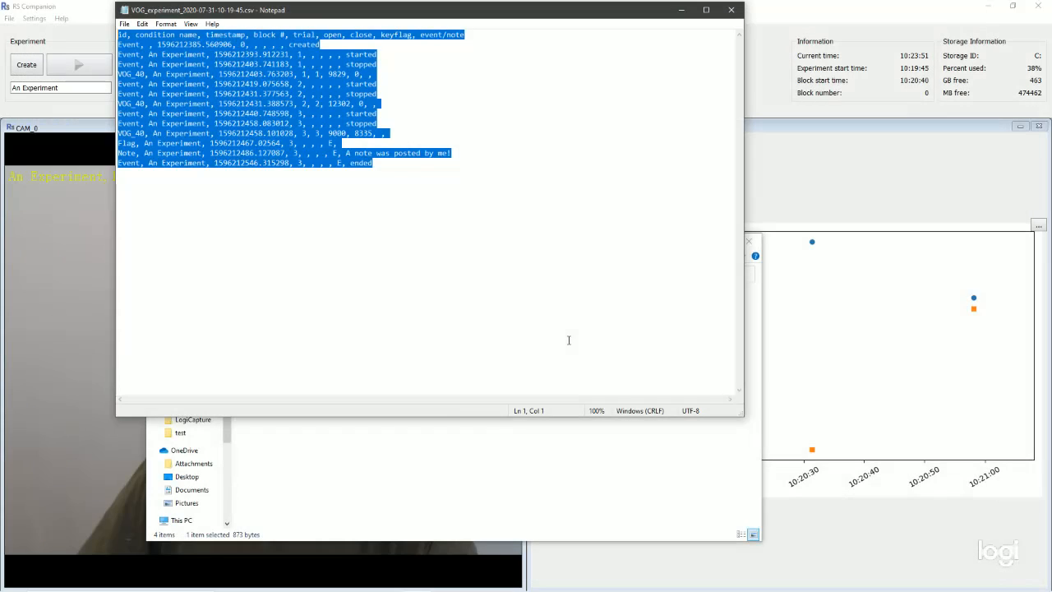
click(730, 9)
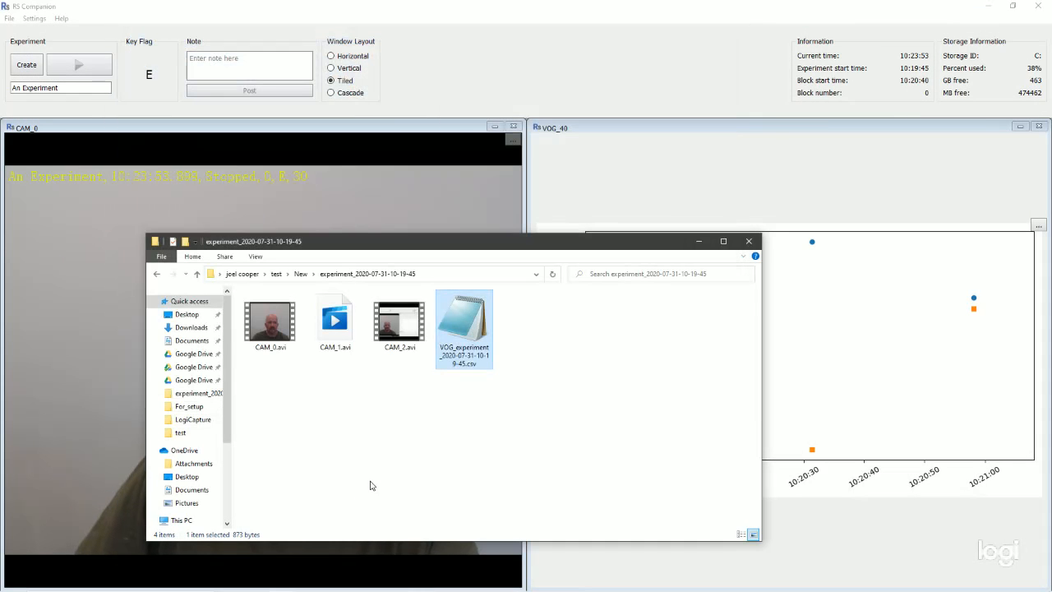
- Play the recorded video CAM_0.avi from the experiment folder
click(372, 484)
double_click(270, 321)
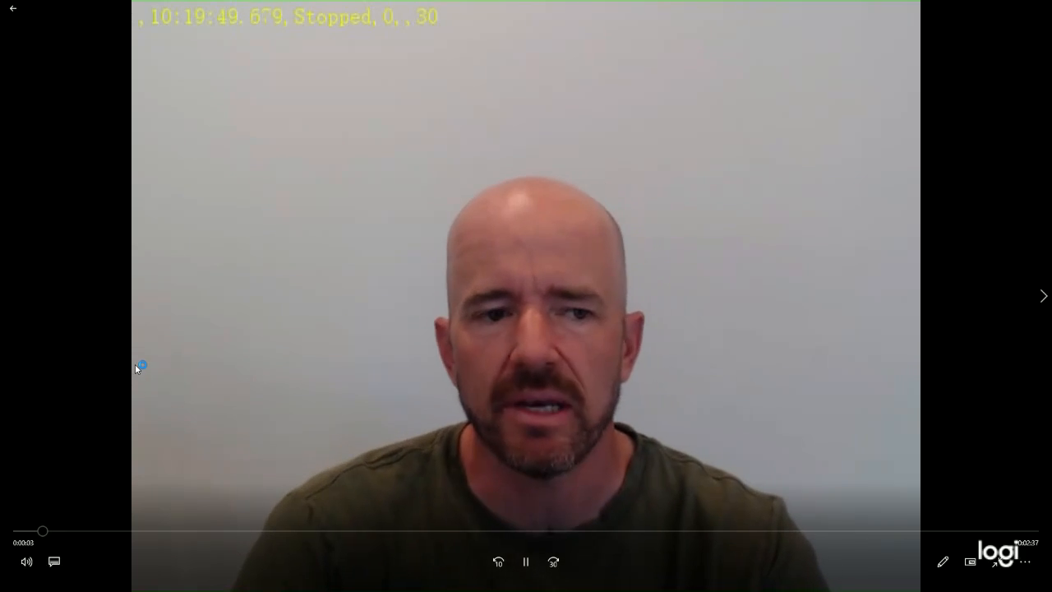
- Skip forward through the CAM_0.avi recording to examine the overlaid experiment name, timestamp, block number and key flag
click(125, 531)
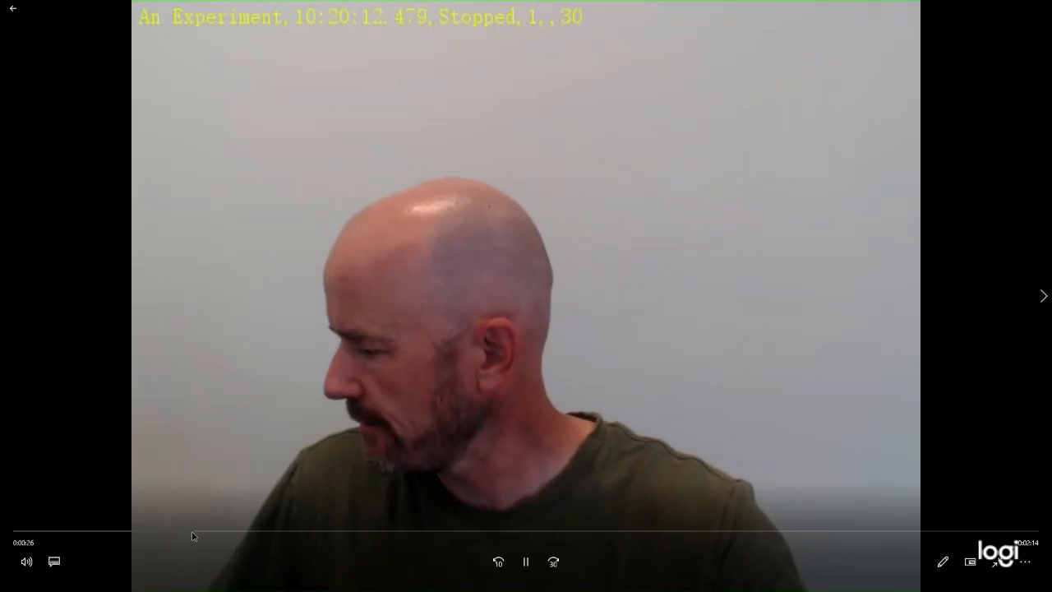
drag(195, 533, 632, 508)
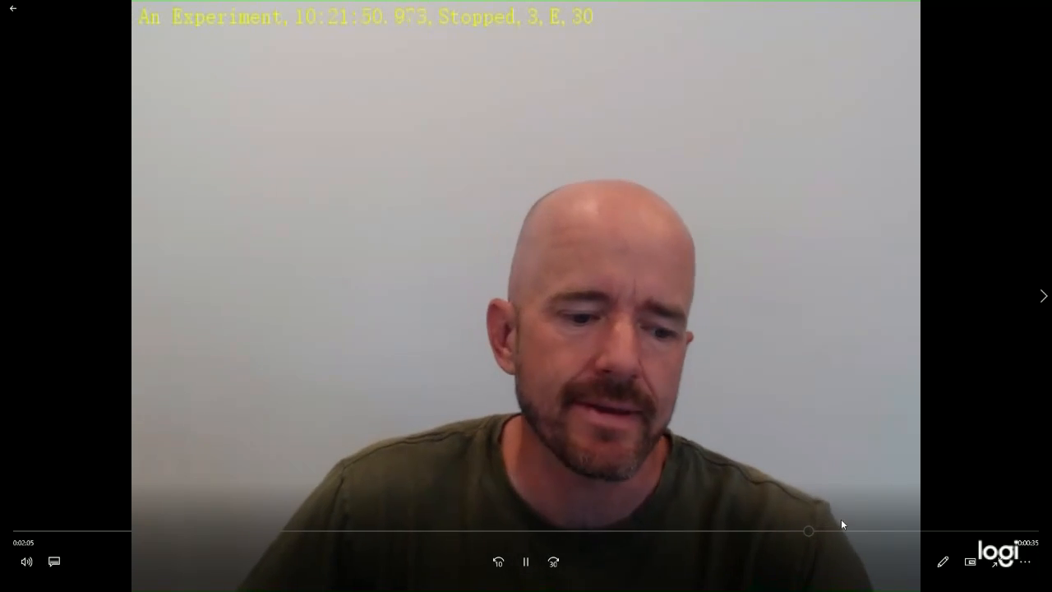
click(526, 562)
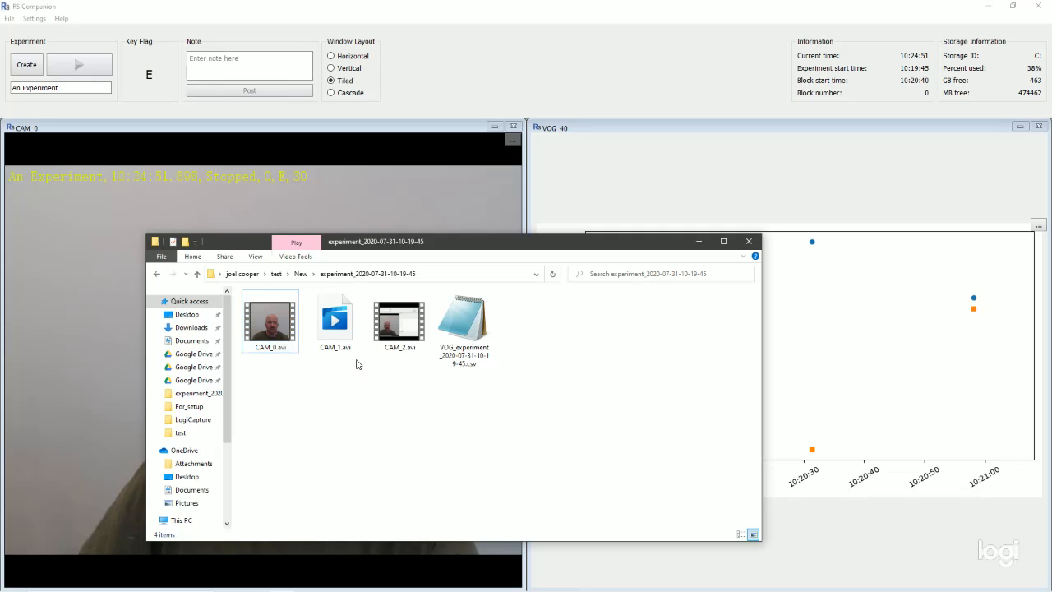
- Play CAM_1.avi and skip ahead through it, closing the video and the experiment folder window when finished
double_click(339, 318)
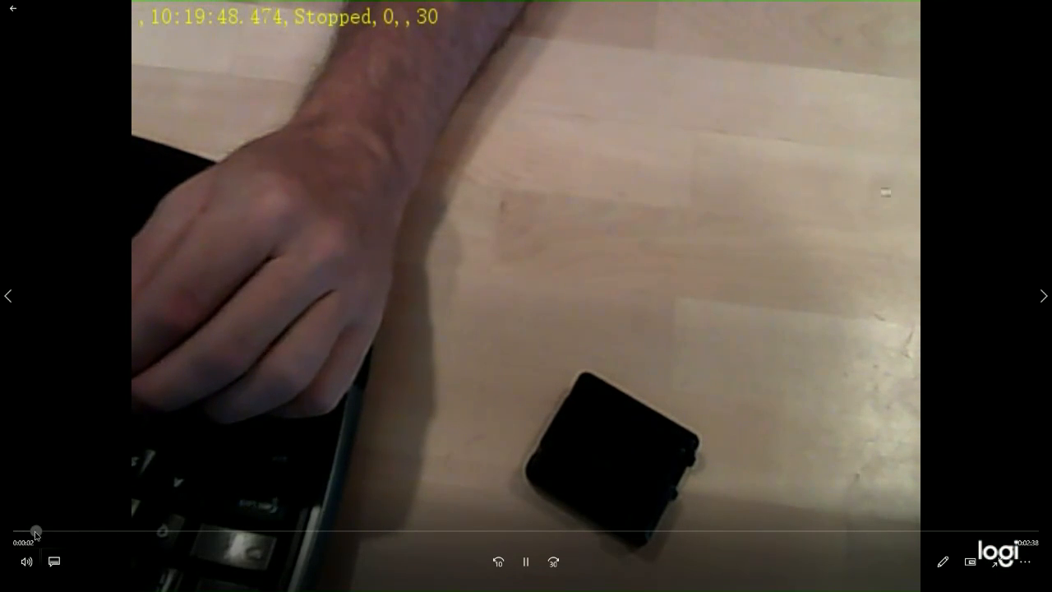
drag(35, 535, 755, 514)
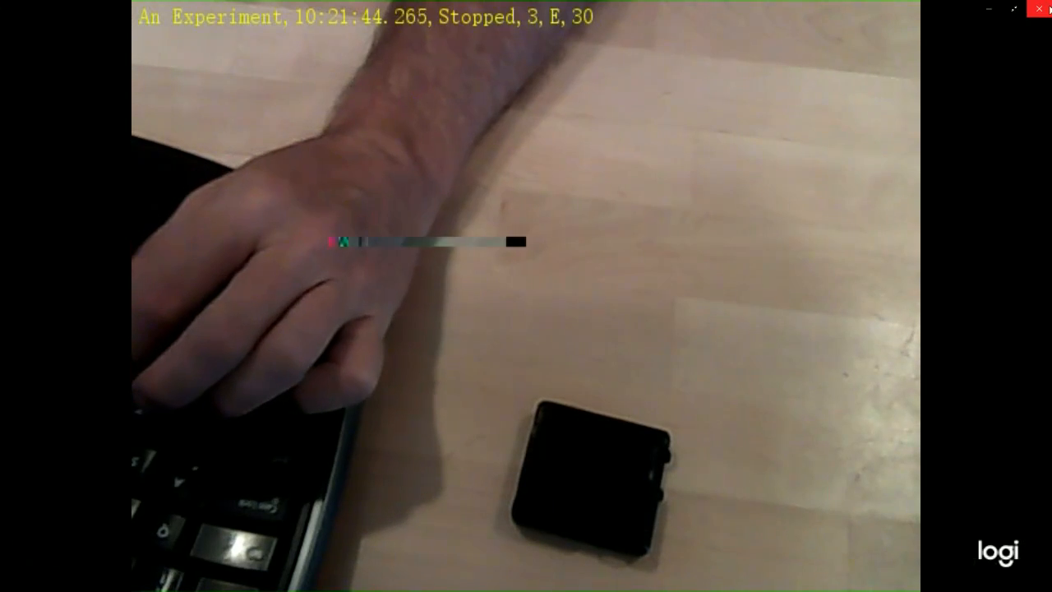
click(1049, 10)
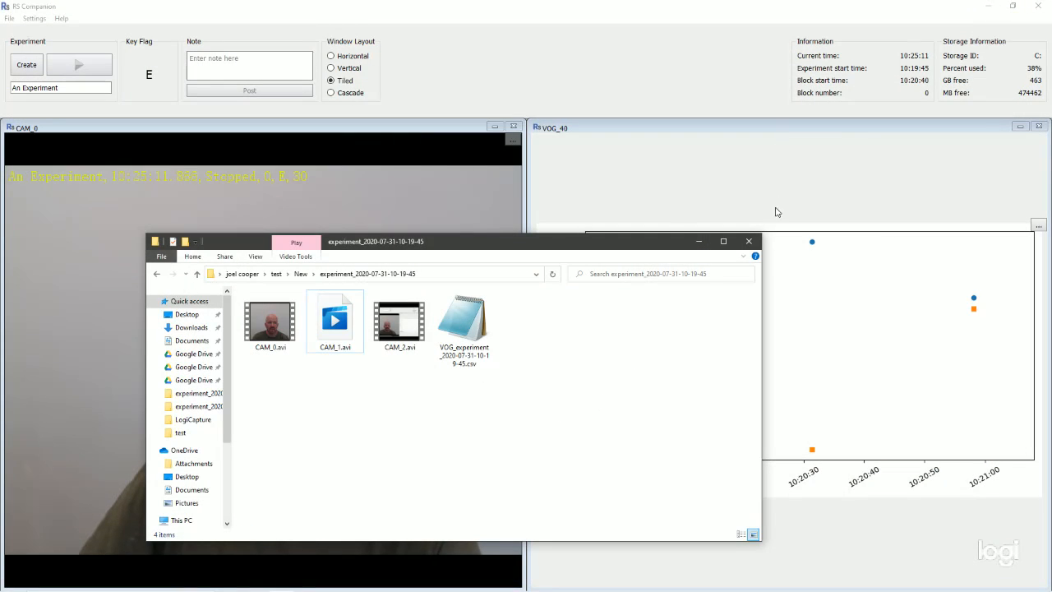
click(749, 242)
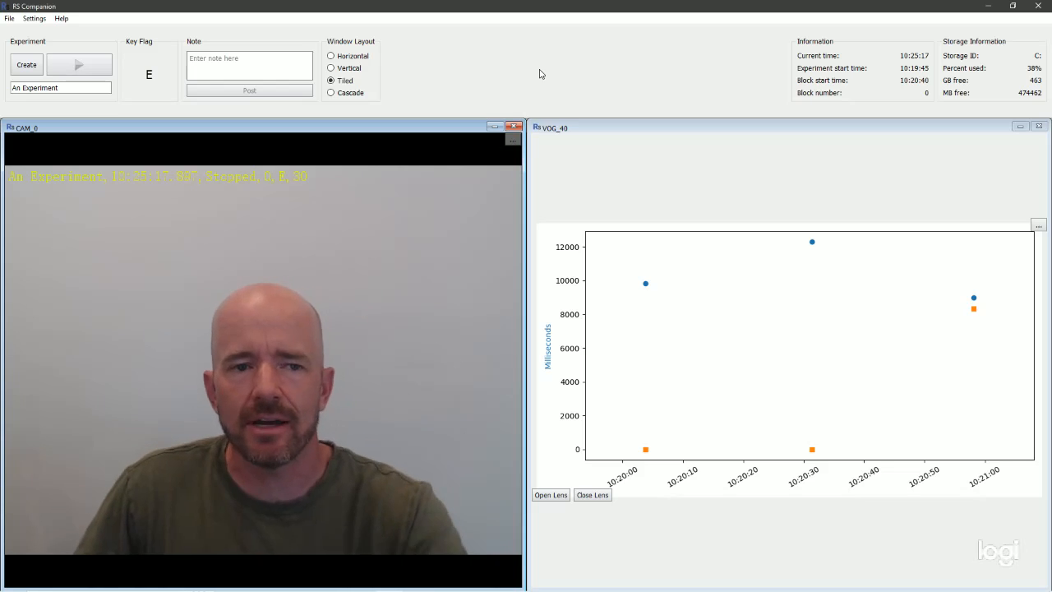
- View the About Red Scientific company and contact information, and close the dialog
click(61, 18)
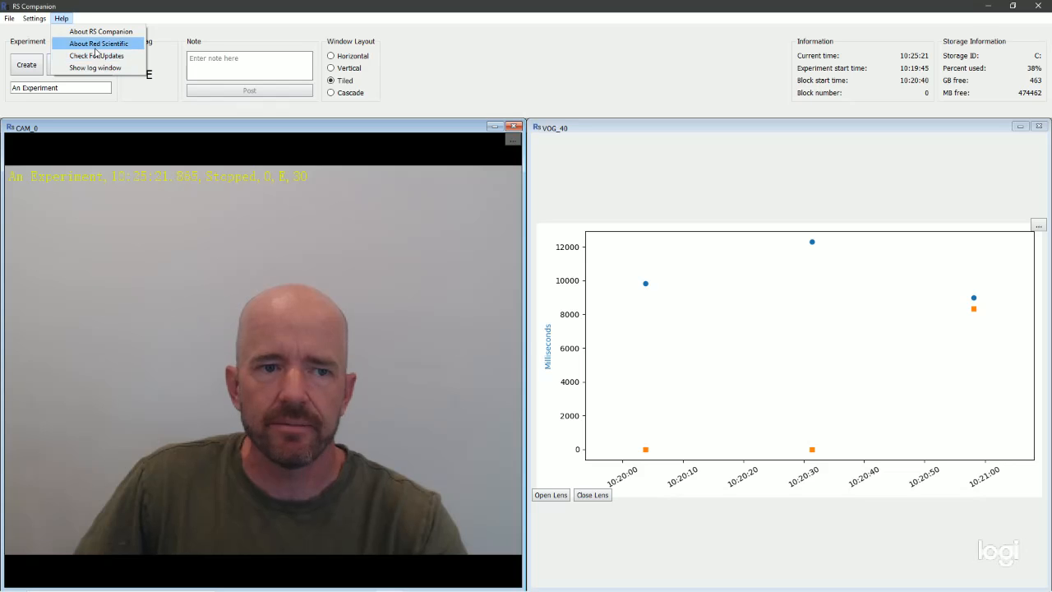
click(136, 44)
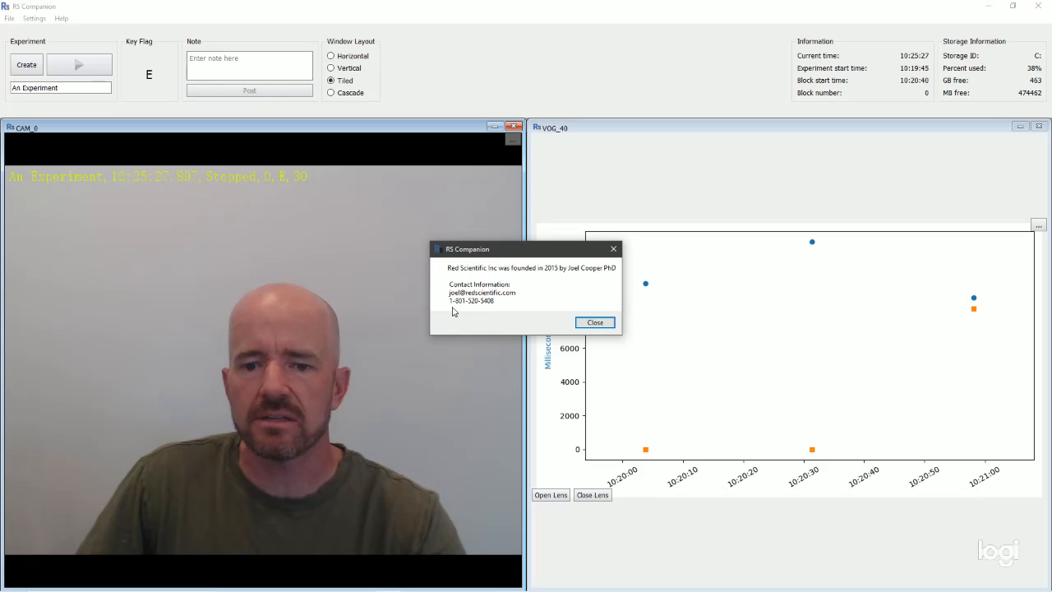
click(595, 322)
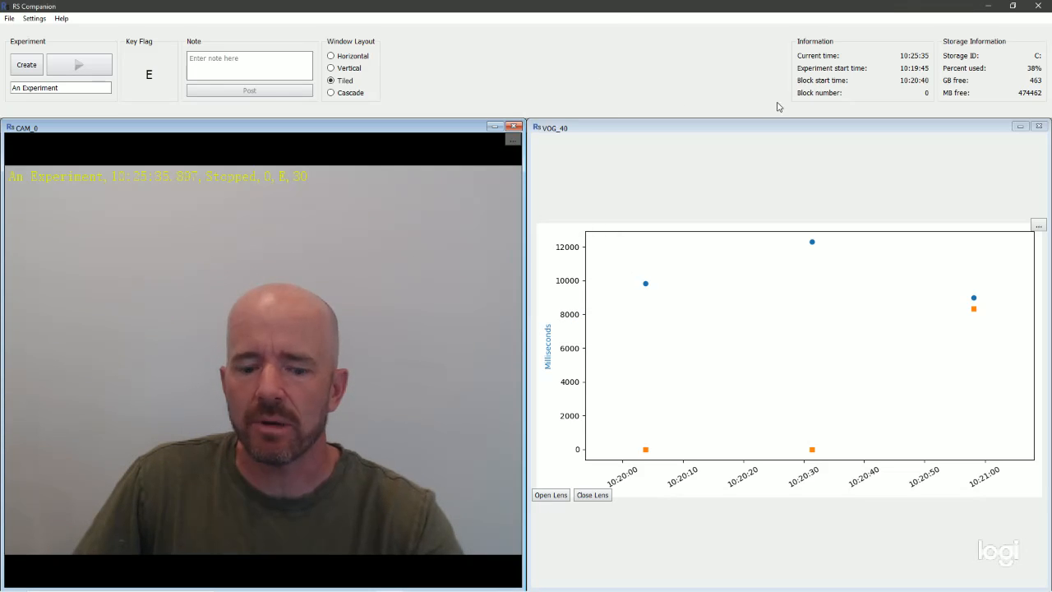
- Switch from RS Companion to the Logi Capture window
key(alt+Tab)
key(alt+Tab)
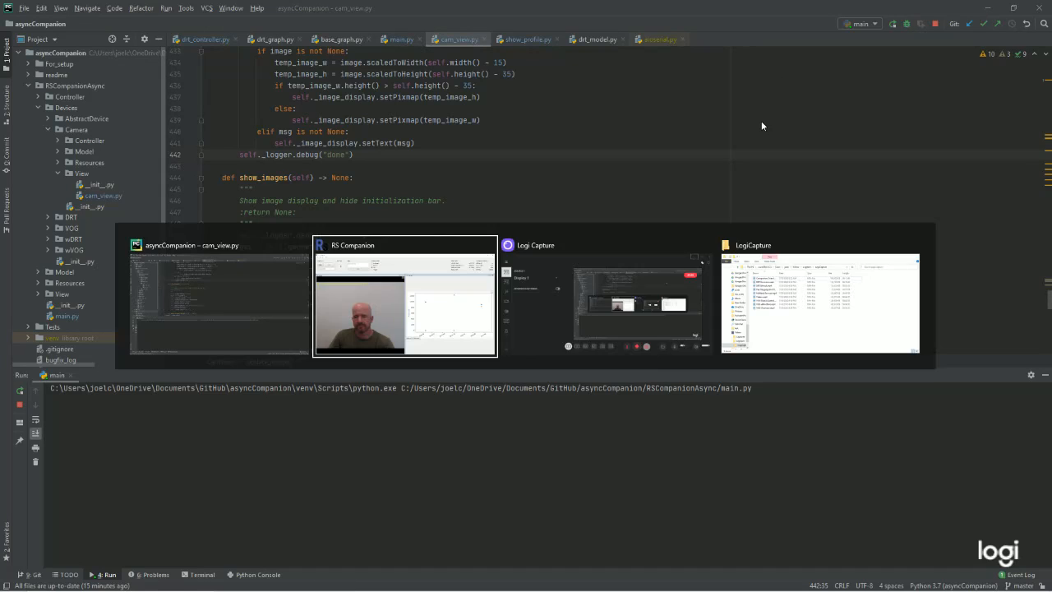
click(640, 286)
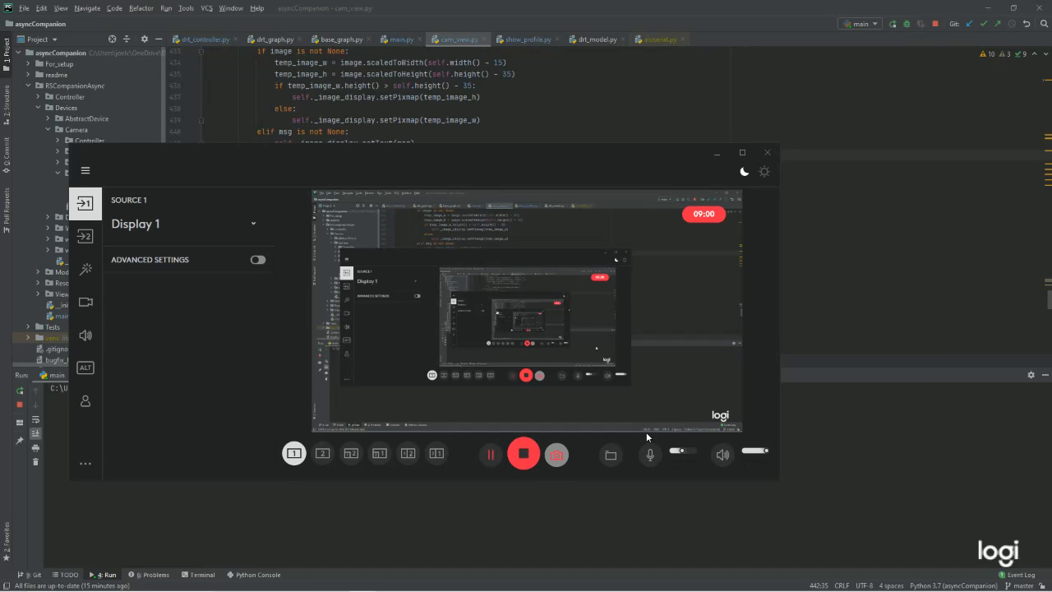